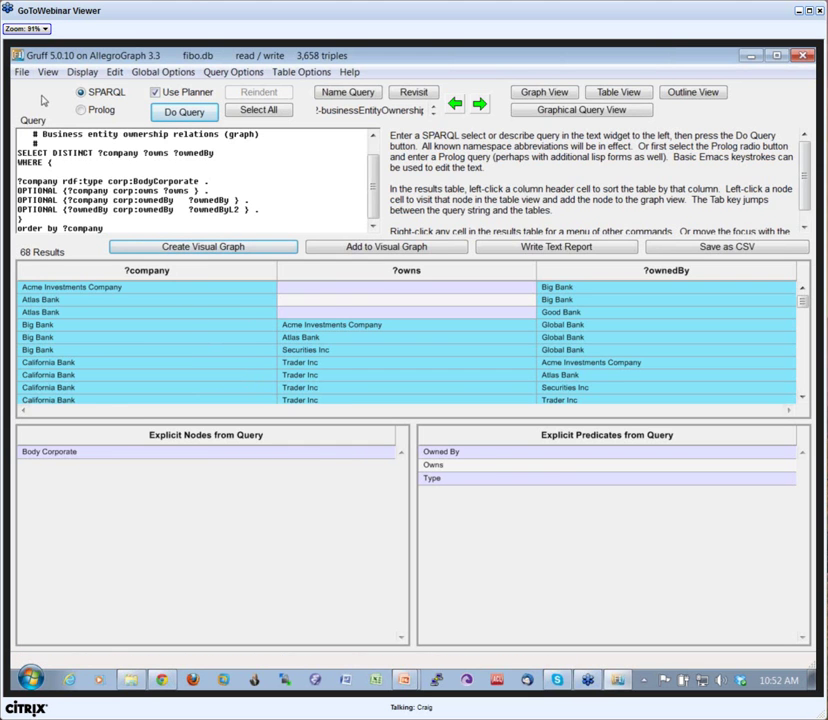
Step: Open healthcare.db from the recent stores list with Read / Write access
left_click(21, 73)
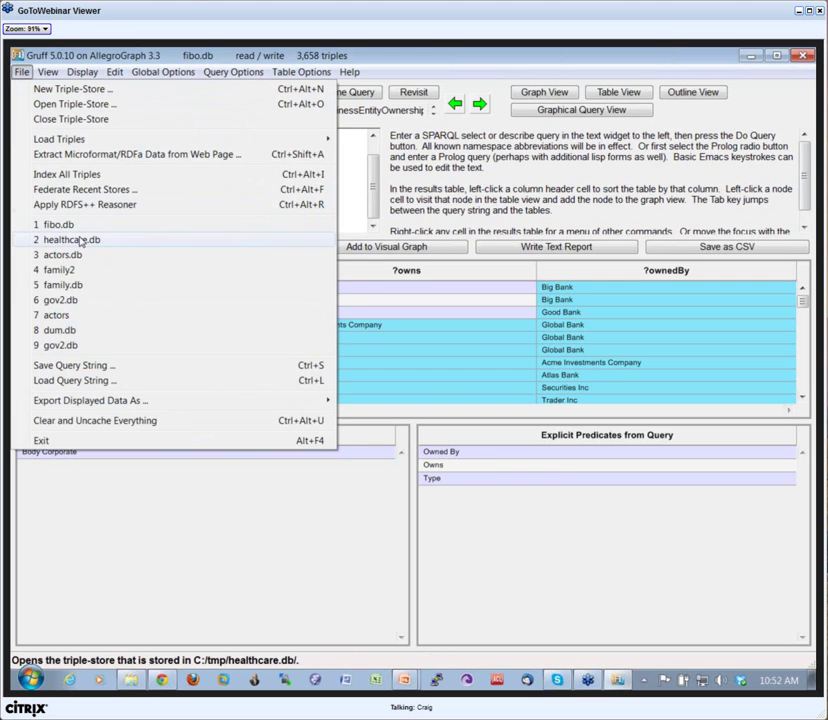
left_click(82, 162)
left_click(383, 405)
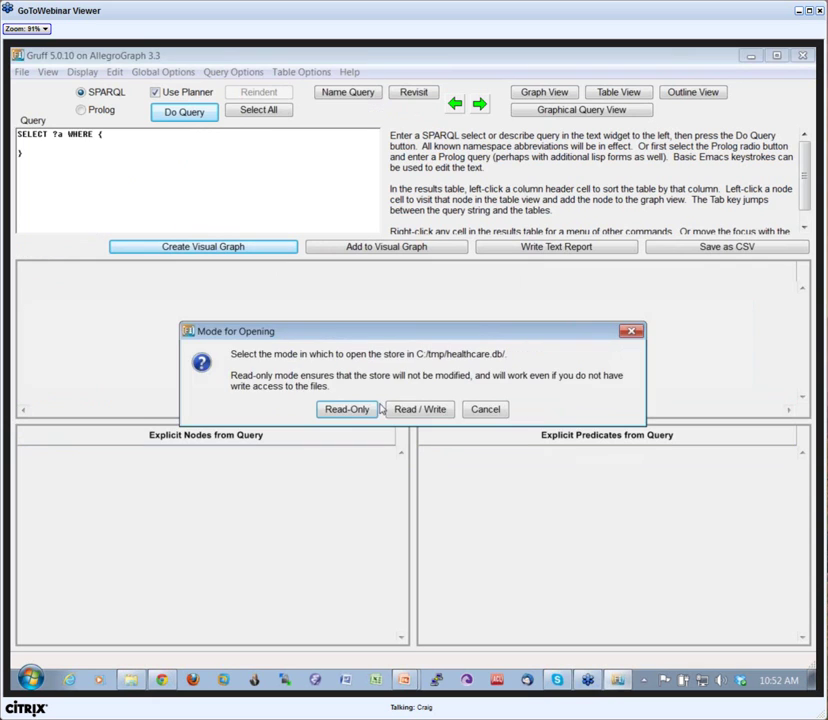
left_click(422, 410)
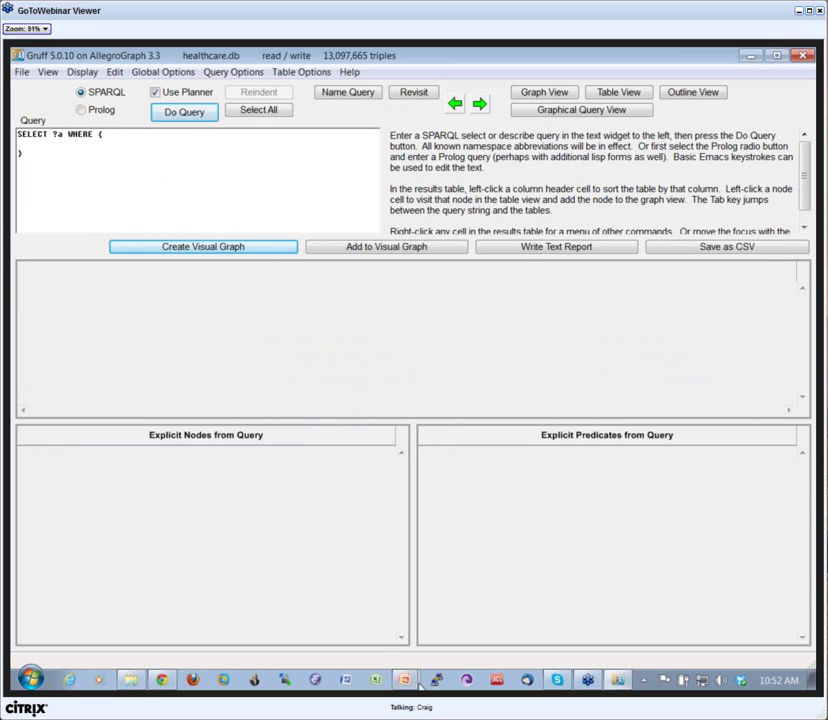
Step: Advance the PowerPoint slide show to the Visual Query Editor slide, then switch back to Gruff
mouse_move(405, 685)
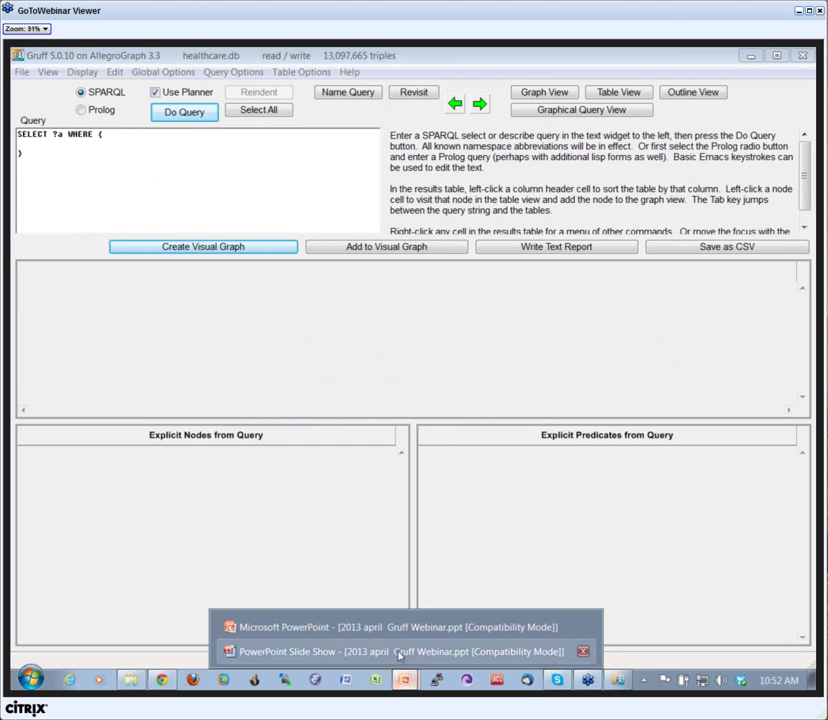
left_click(400, 652)
left_click(510, 485)
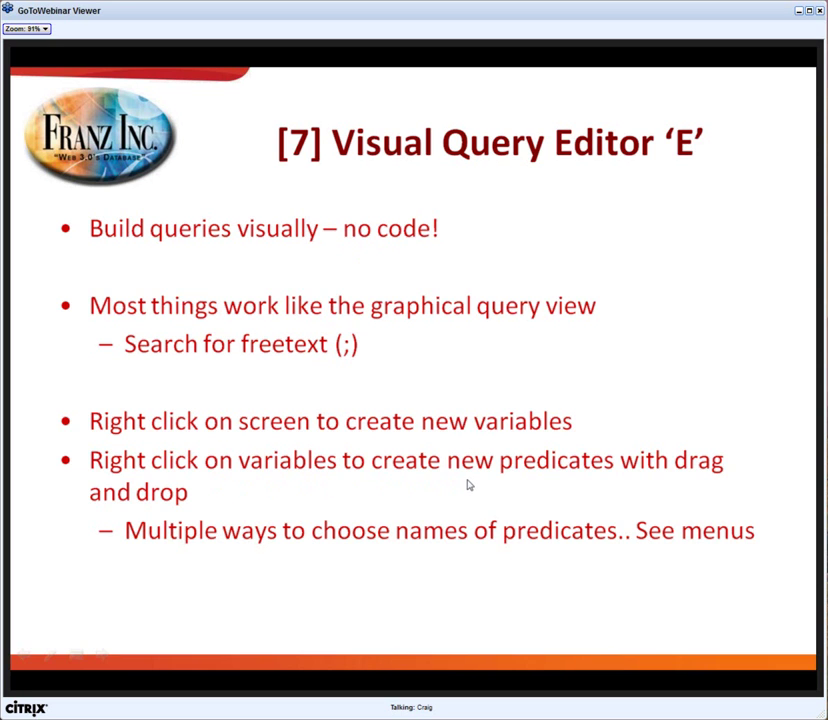
key("alt+Tab")
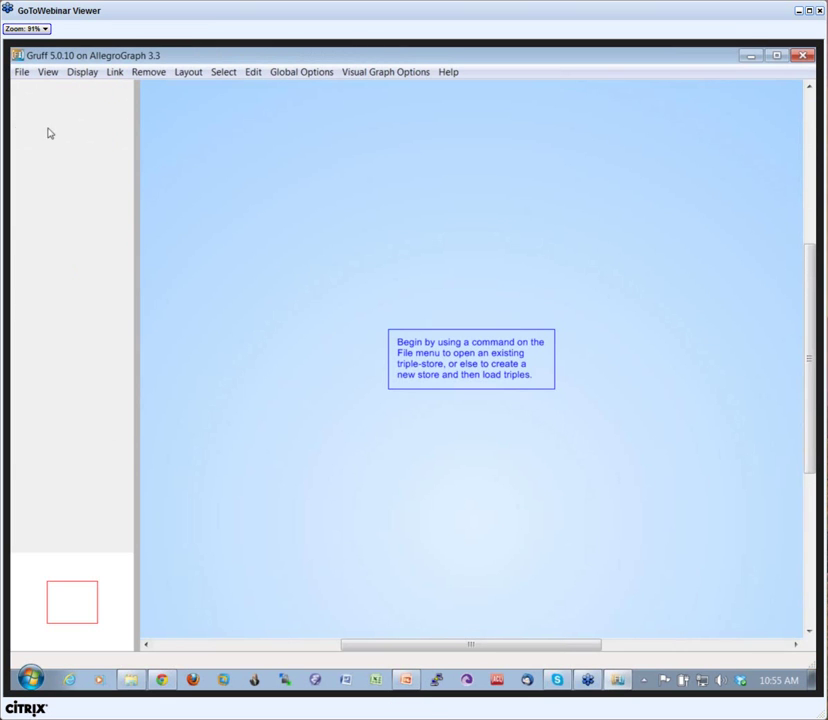
Step: Reopen healthcare.db from the recent stores list with Read / Write access
left_click(21, 72)
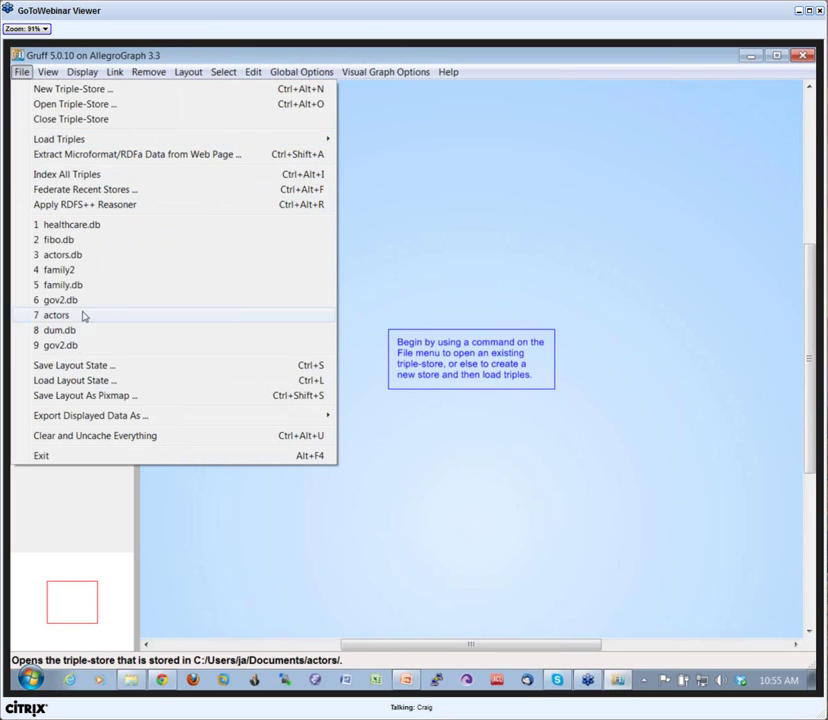
left_click(68, 224)
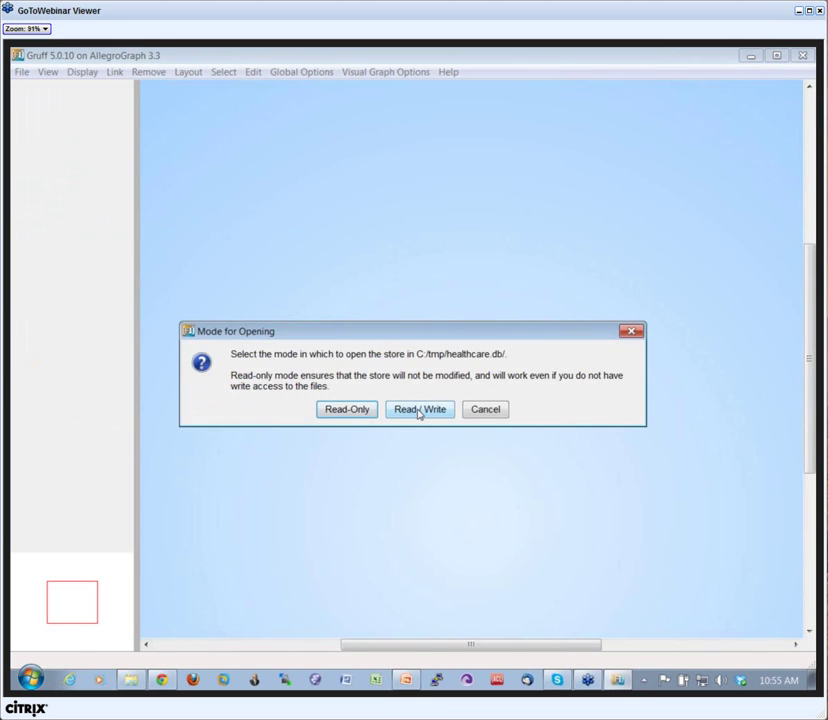
left_click(417, 411)
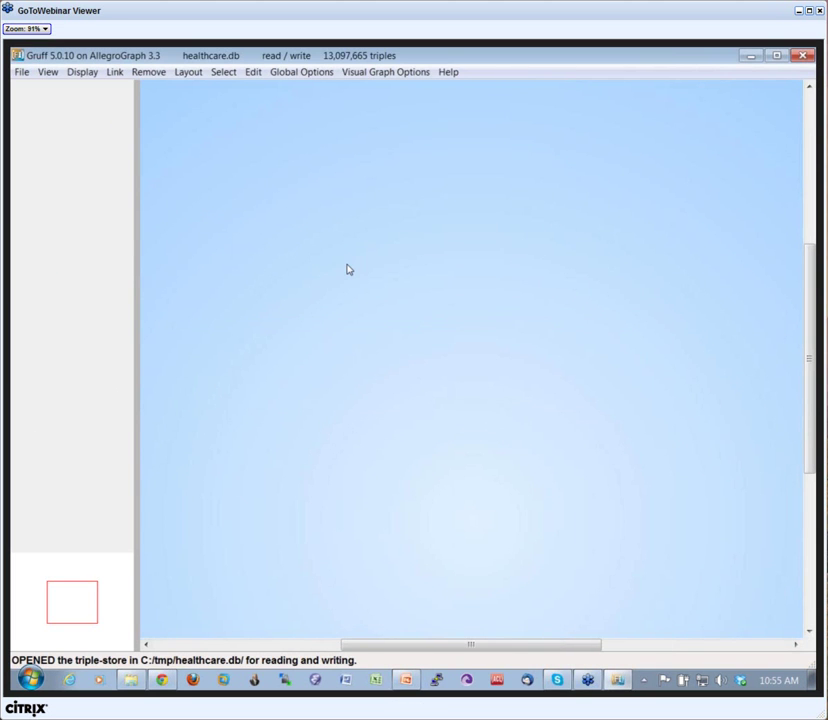
Step: Browse to lisp > smartlogicdemo and choose the smaller brady tatum graph layout file
key("ctrl+l")
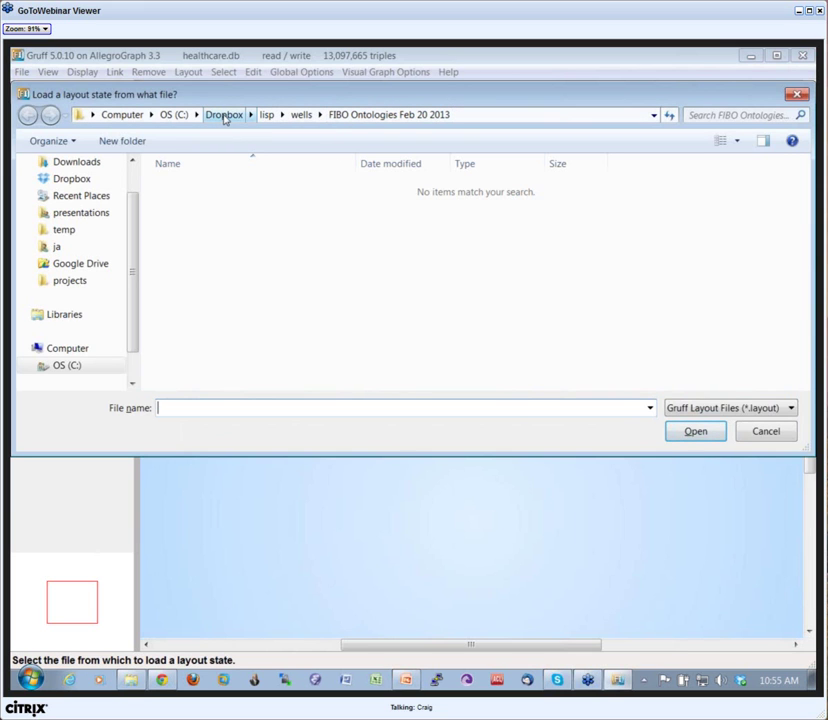
left_click(764, 434)
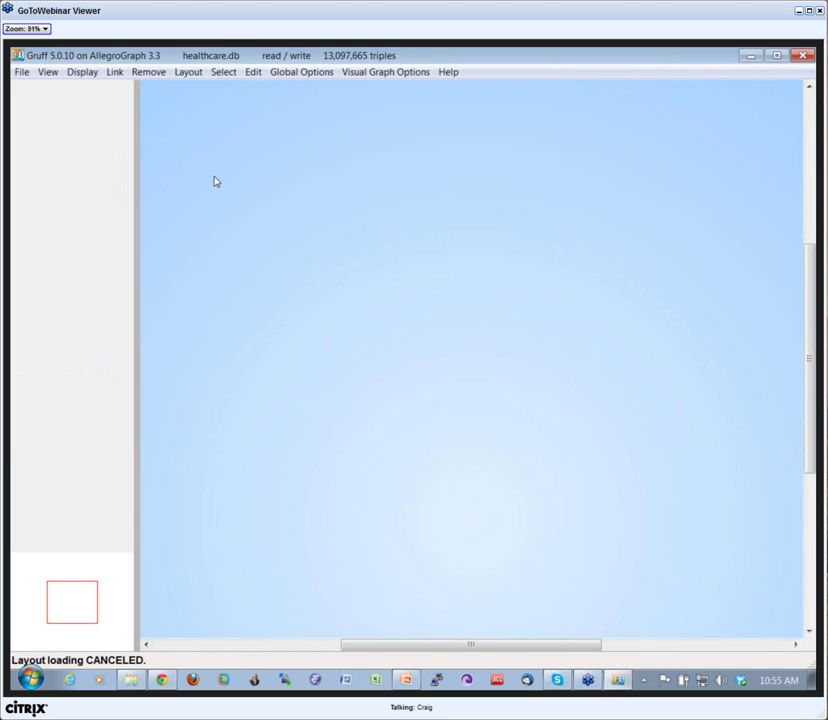
key("ctrl+l")
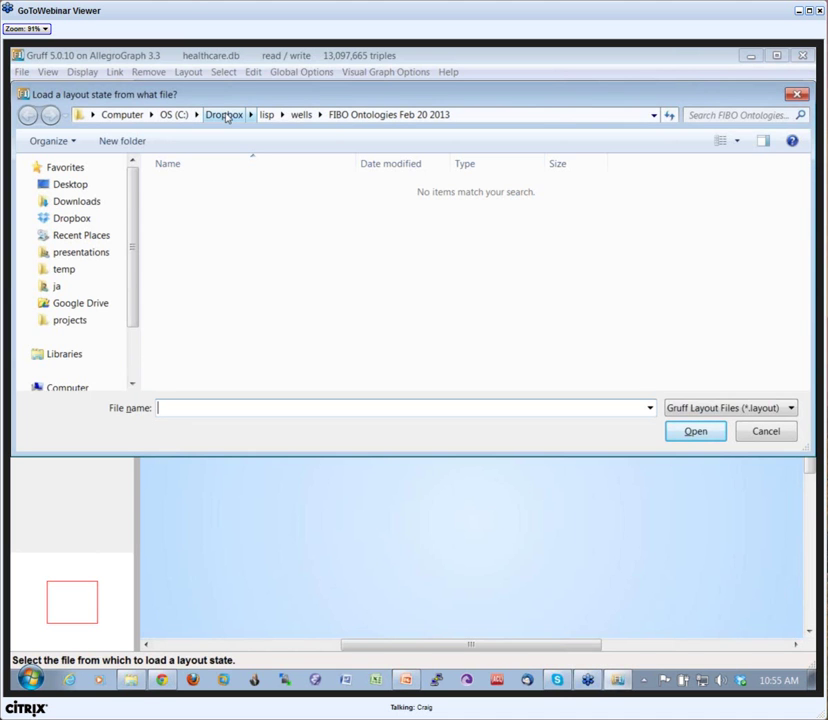
left_click(266, 115)
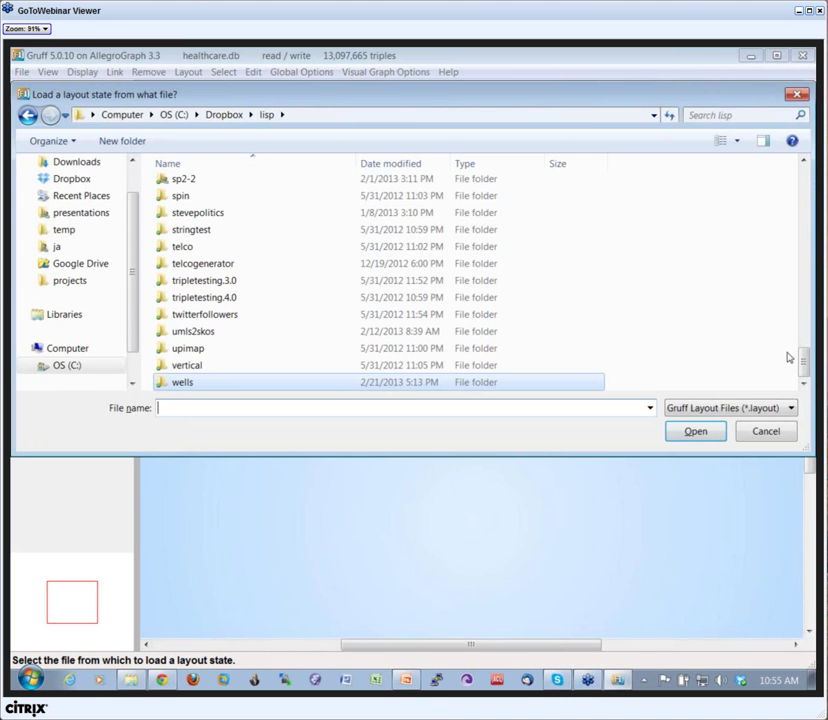
left_click_drag(800, 364, 804, 325)
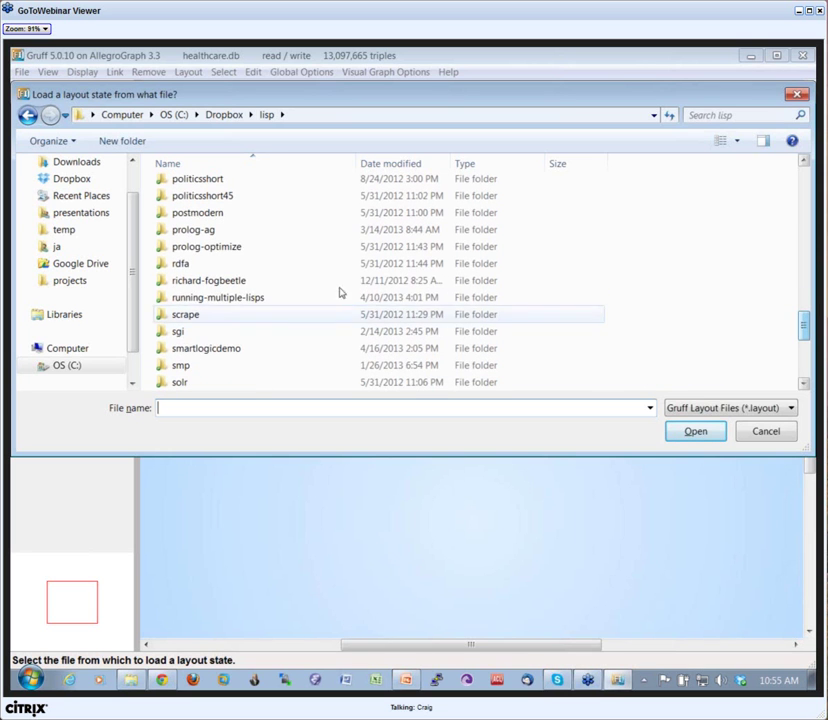
double_click(175, 348)
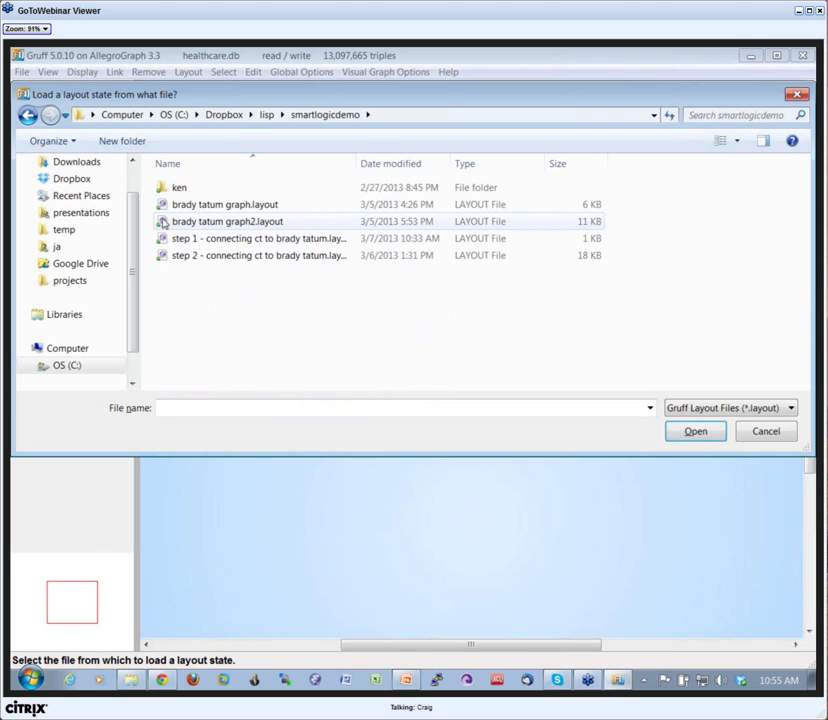
left_click(163, 222)
key("Up")
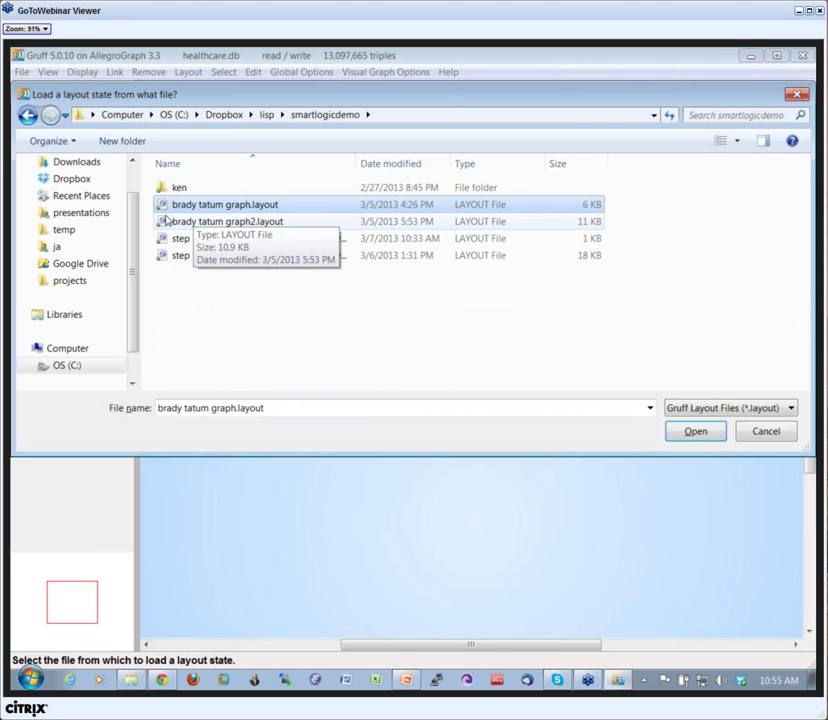
Step: Load the layout and separate the Outdoors tripping hazards node, both ID nodes and the yellow label
left_click(680, 431)
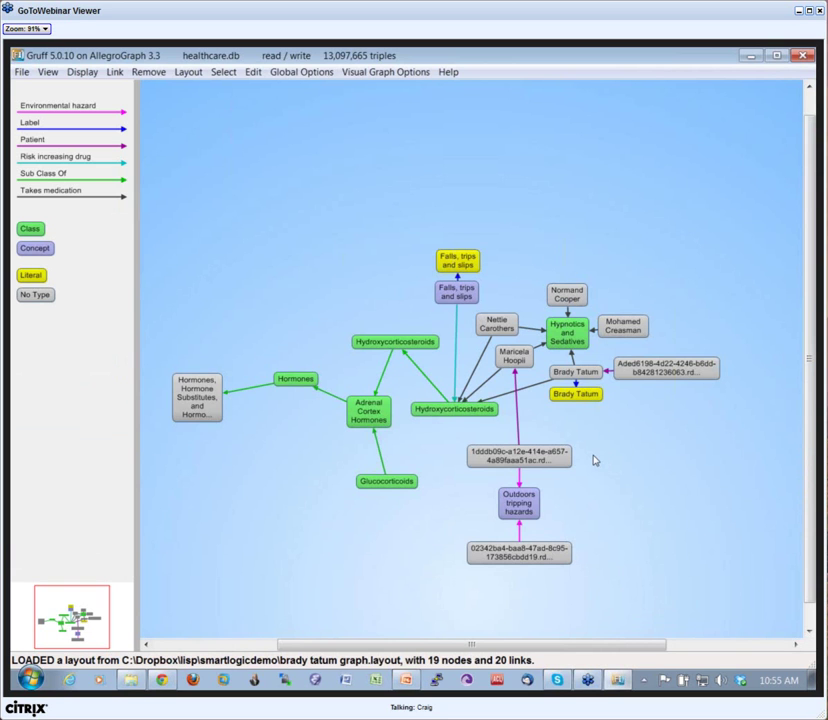
left_click_drag(532, 486, 605, 487)
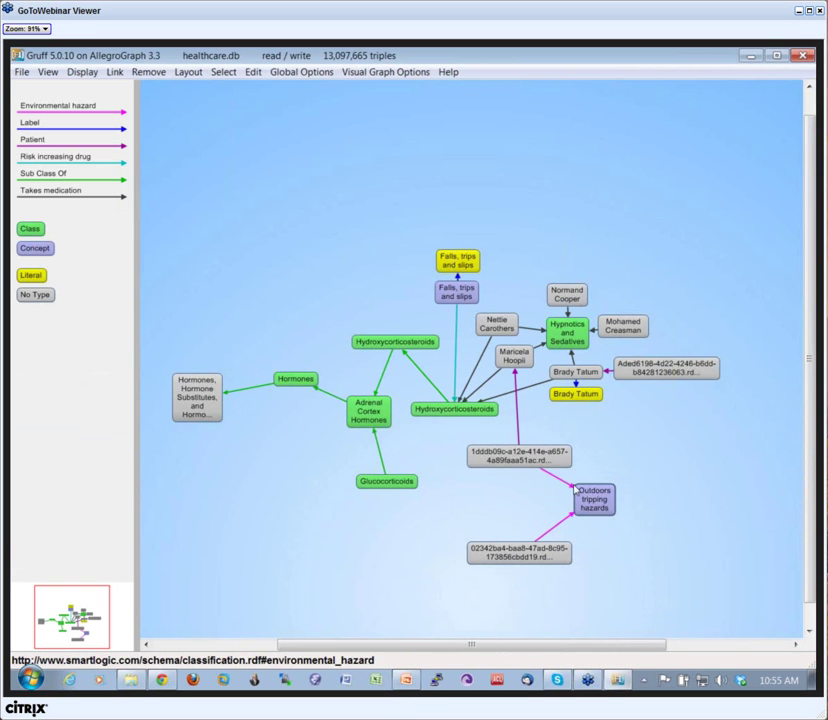
left_click_drag(545, 458, 615, 449)
left_click_drag(530, 556, 504, 557)
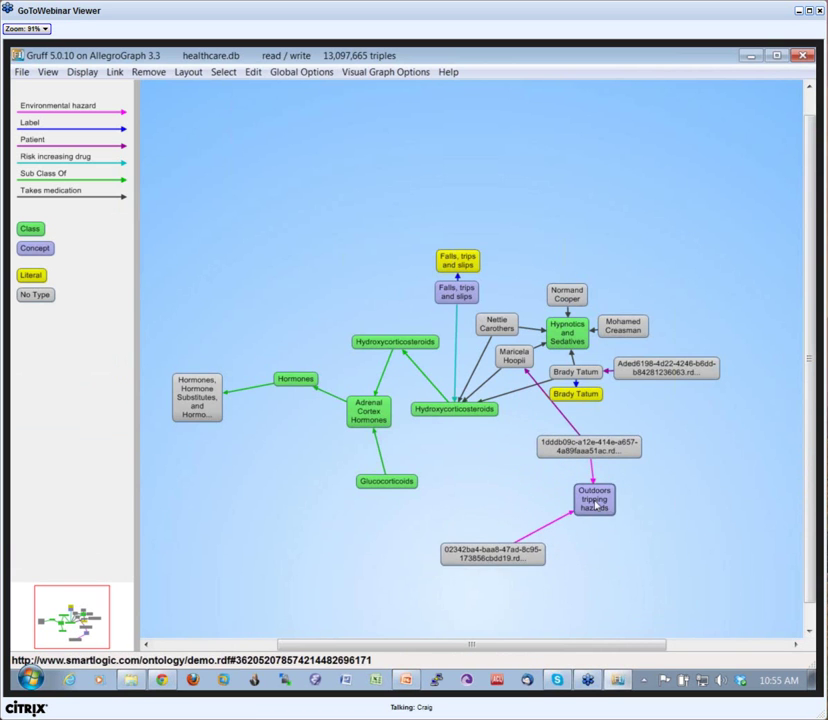
left_click_drag(594, 503, 572, 512)
left_click_drag(580, 447, 594, 449)
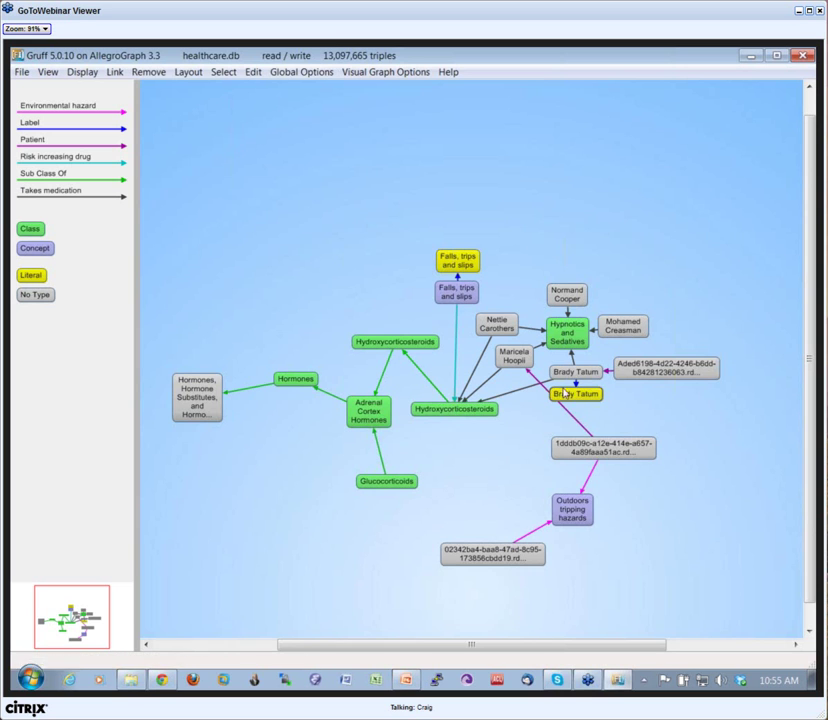
left_click_drag(576, 393, 620, 411)
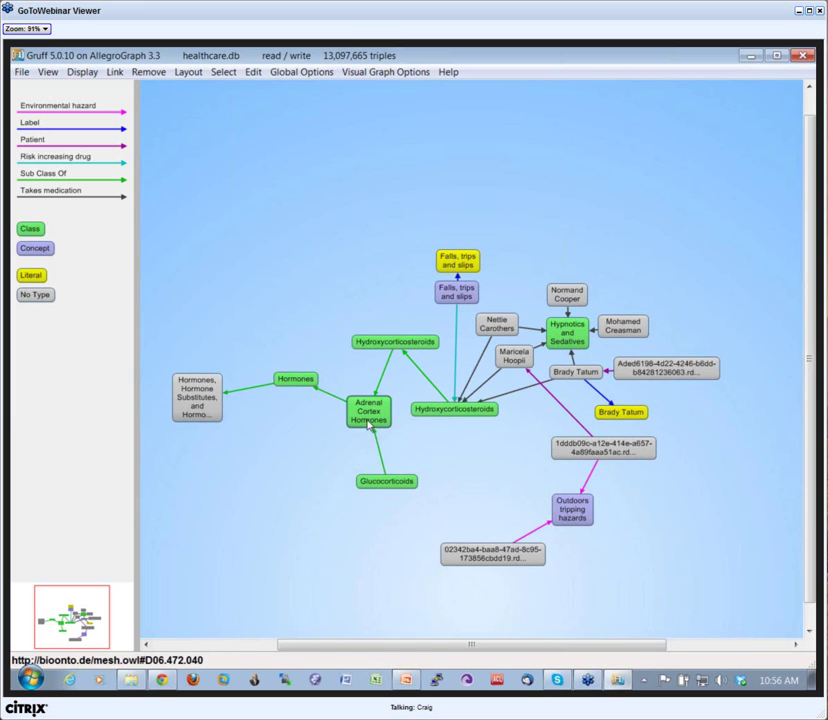
Step: Load the larger patient layout (37 nodes, 43 links), then bring up the load-layout dialog again
key("ctrl+o")
left_click(180, 221)
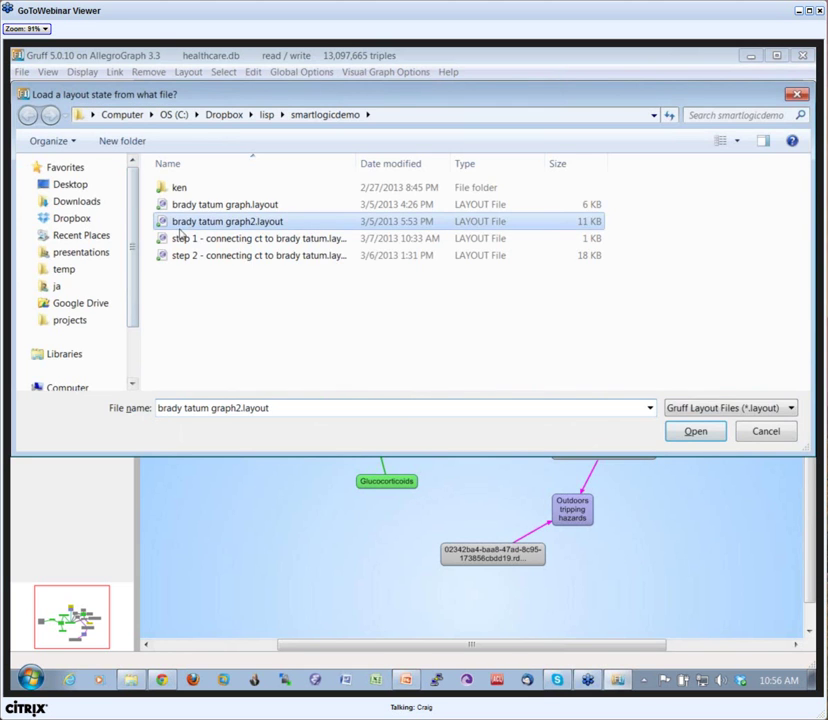
left_click(694, 431)
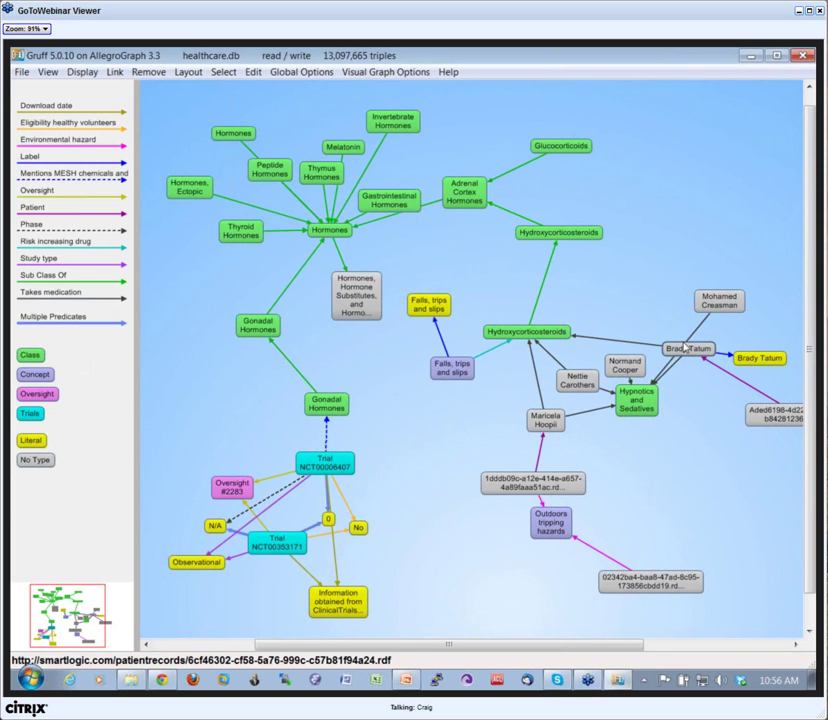
key("ctrl+l")
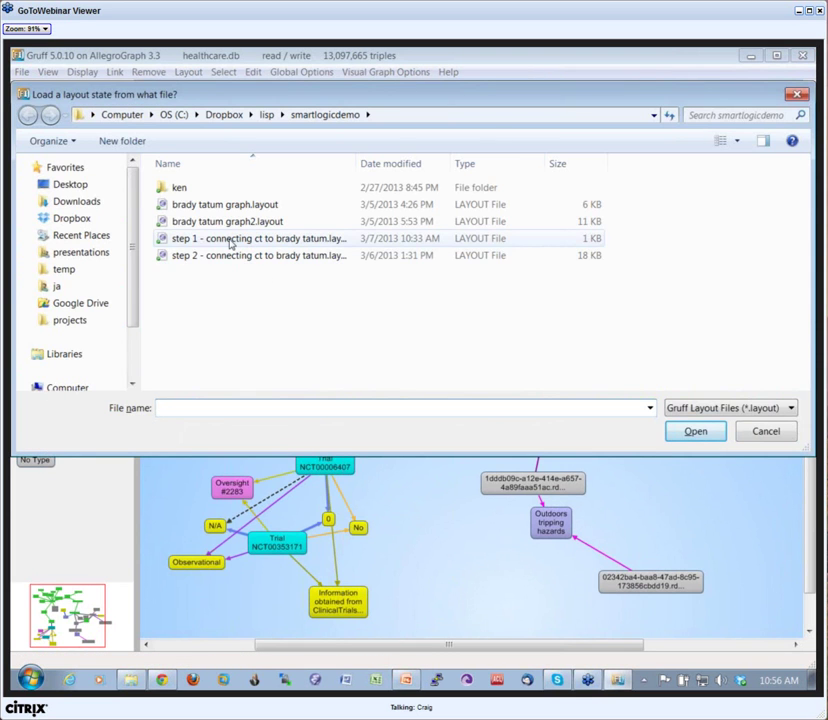
left_click(230, 239)
left_click(695, 431)
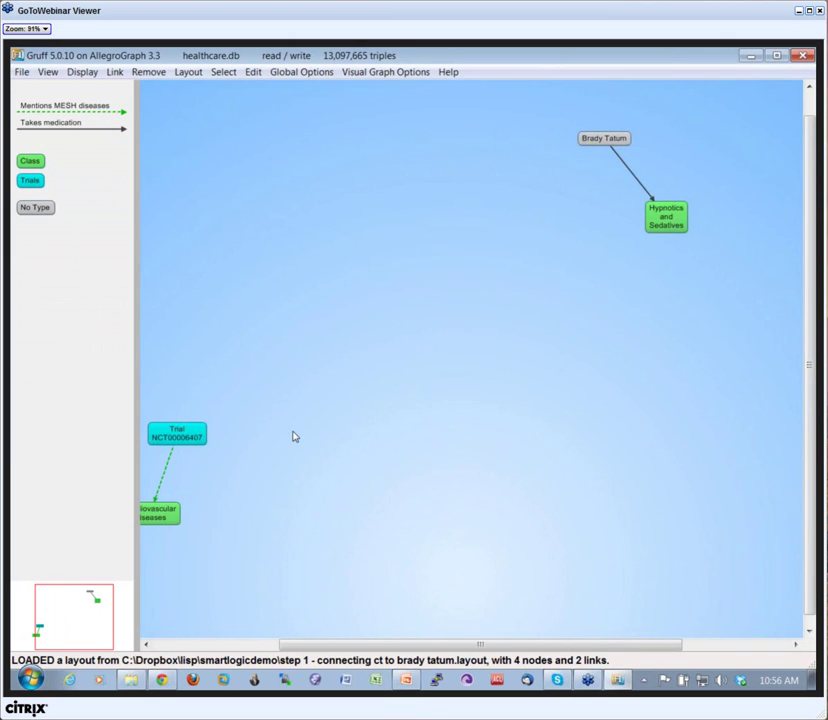
left_click(250, 437)
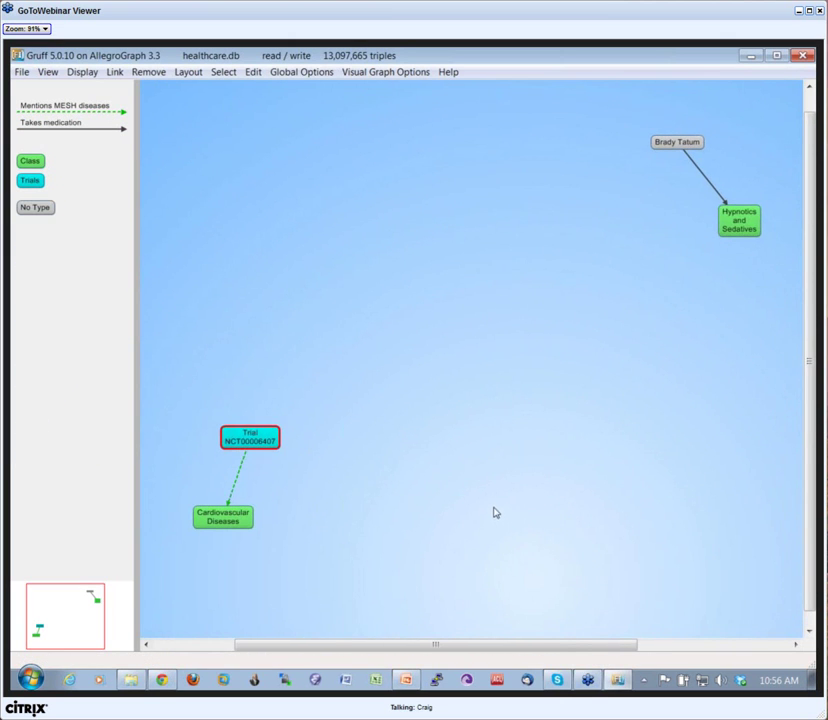
Step: Choose the Discusses, Mentions and Sub Class Of predicates as the ones to follow
key("ctrl+p")
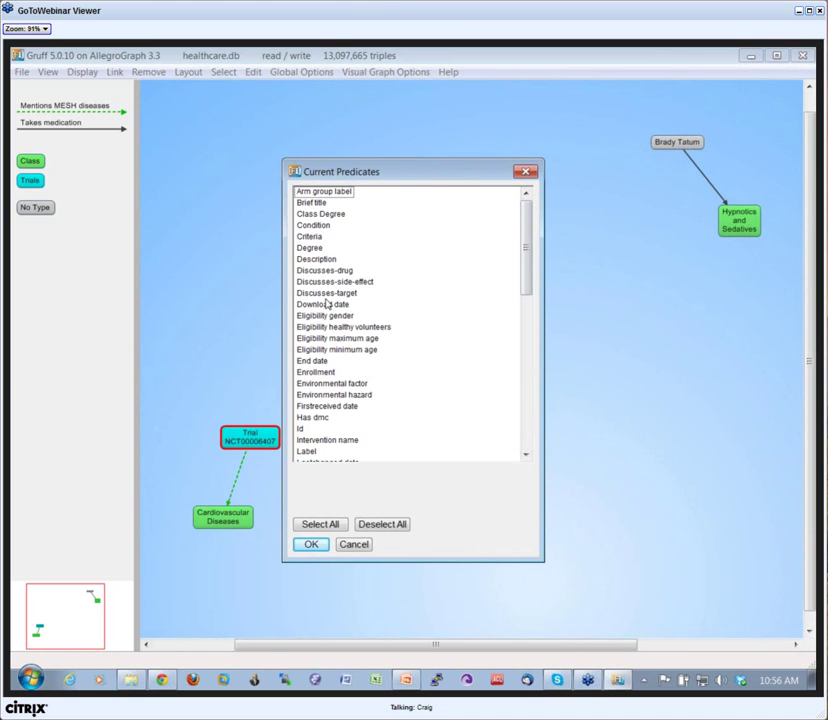
left_click_drag(316, 270, 330, 294)
left_click_drag(521, 259, 530, 352)
left_click_drag(345, 230, 475, 418)
left_click(312, 400)
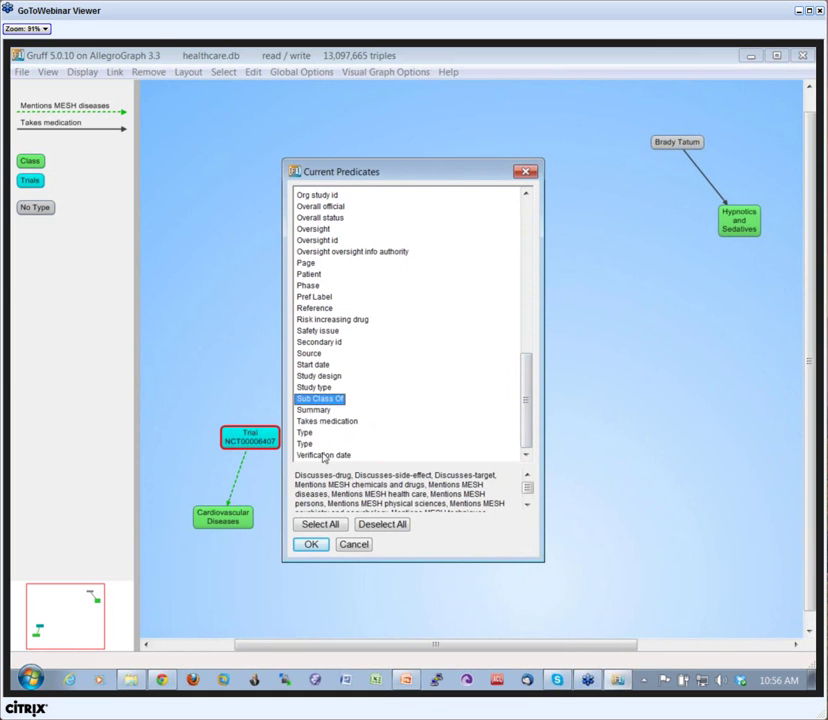
left_click(316, 544)
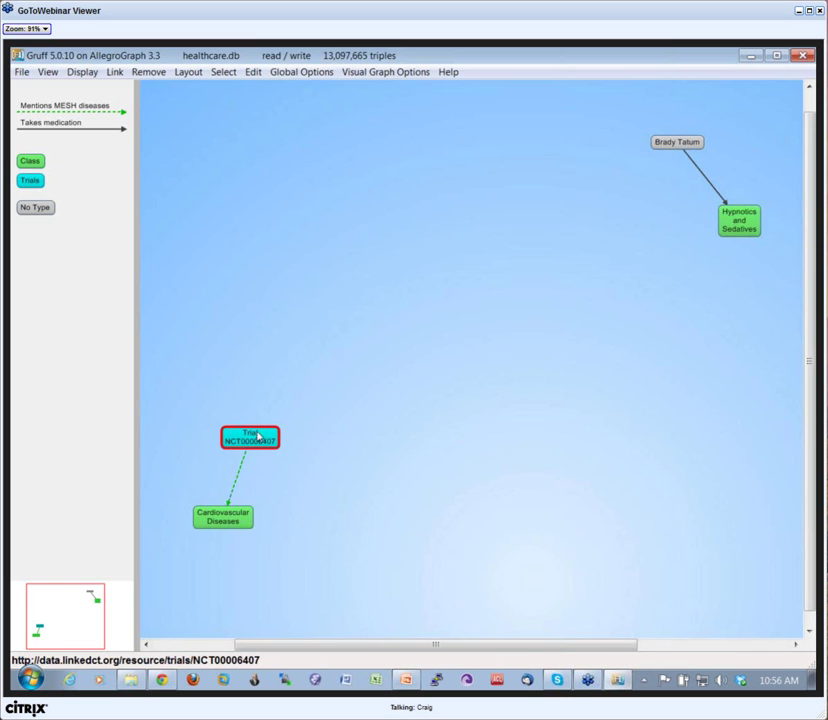
Step: Find paths from the trial to Hypnotics and Sedatives, then reposition Midazolam, Propofol and Trial NCT00228267
key("p")
left_click(727, 228)
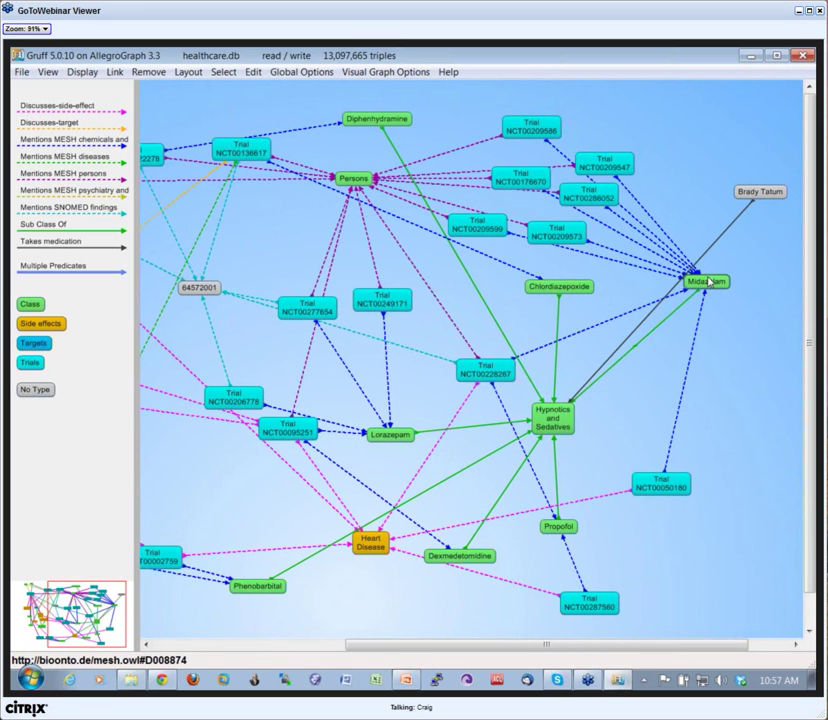
left_click_drag(697, 279, 718, 353)
left_click_drag(548, 418, 571, 396)
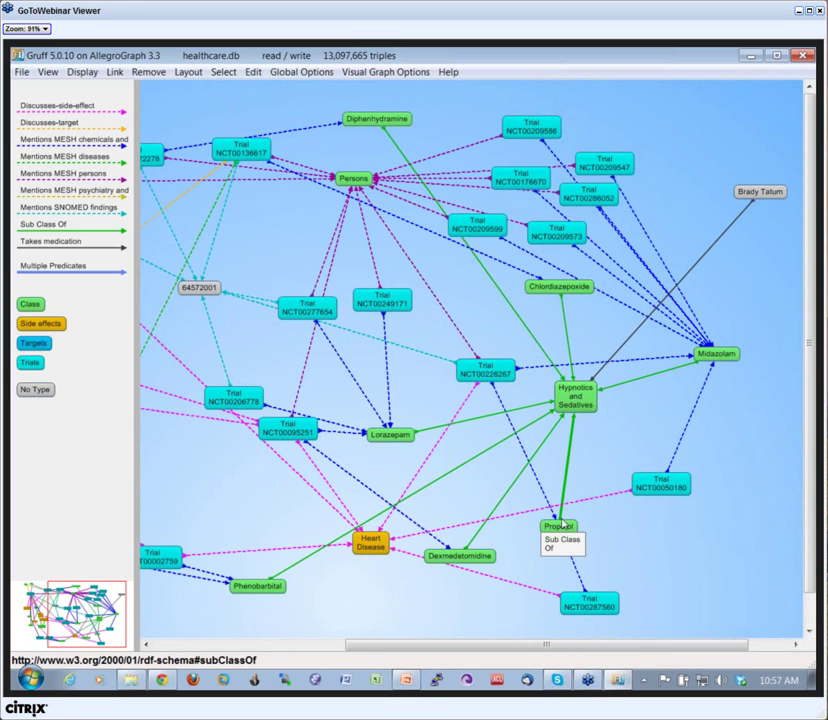
left_click_drag(559, 527, 583, 463)
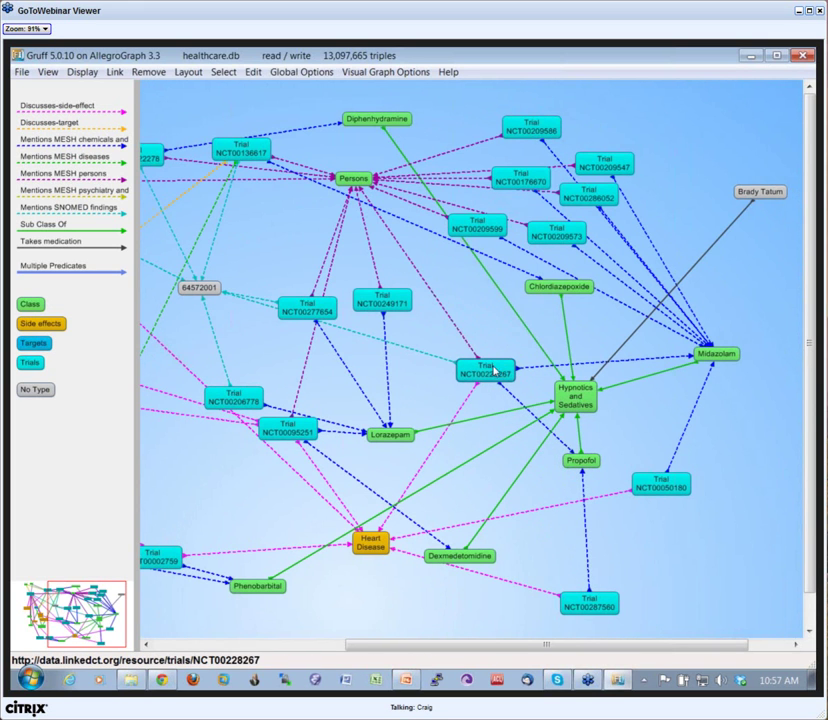
left_click_drag(488, 371, 472, 380)
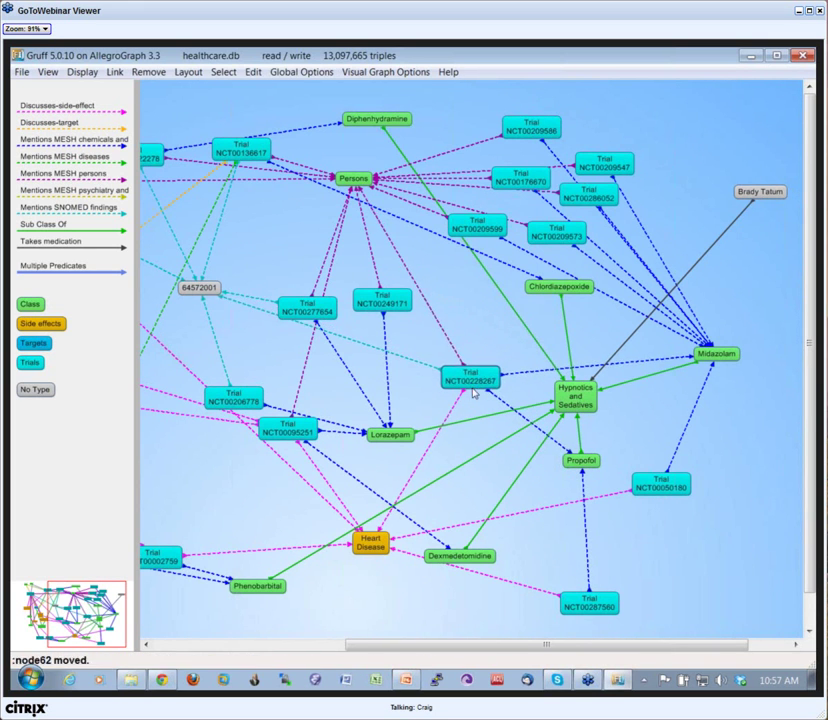
Step: Highlight Hypnotics and Sedatives, Propofol, Trial NCT00228267 and Heart Disease, and turn them into a visual query
left_click(758, 192)
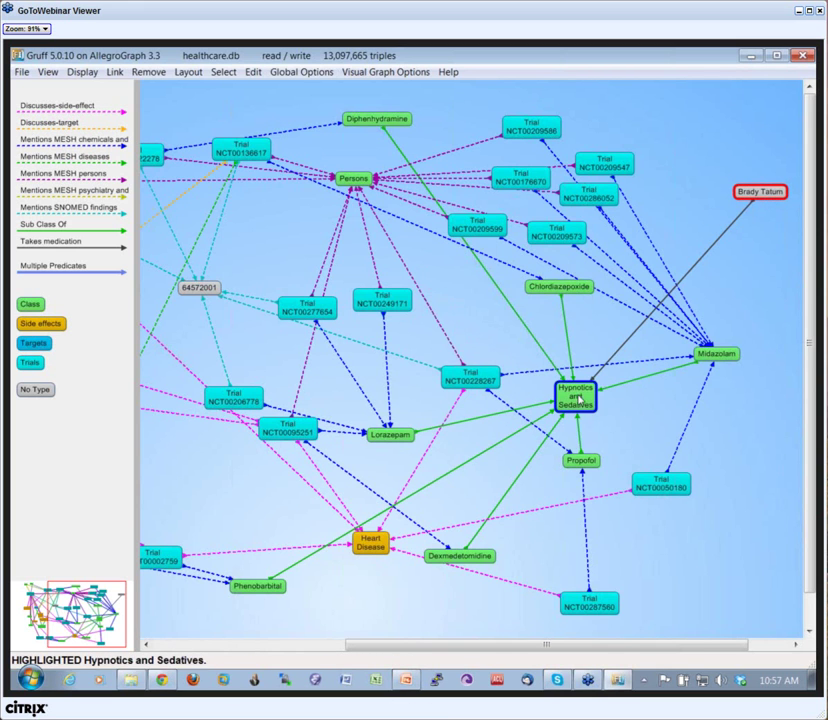
left_click(580, 460)
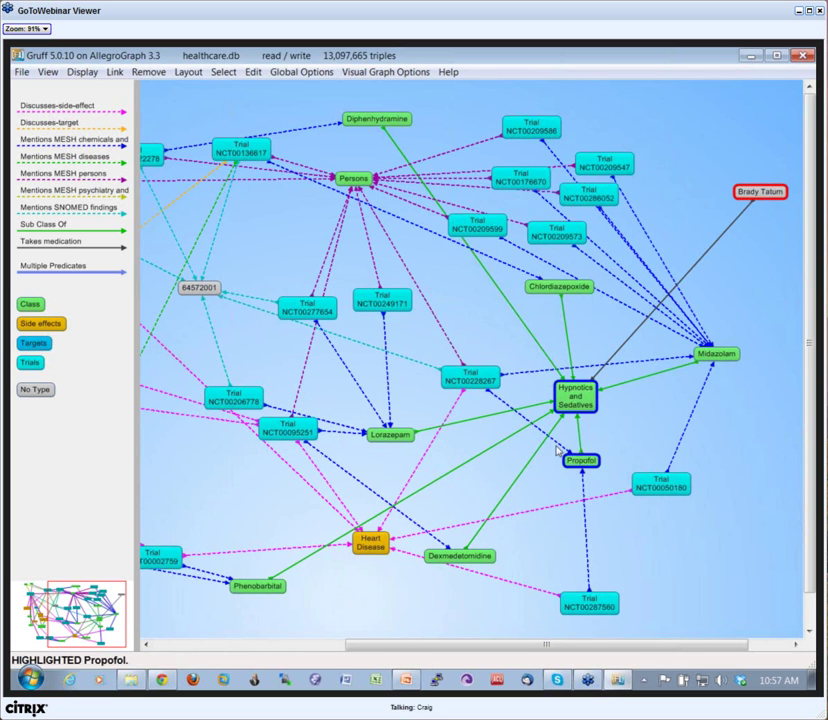
left_click(474, 381)
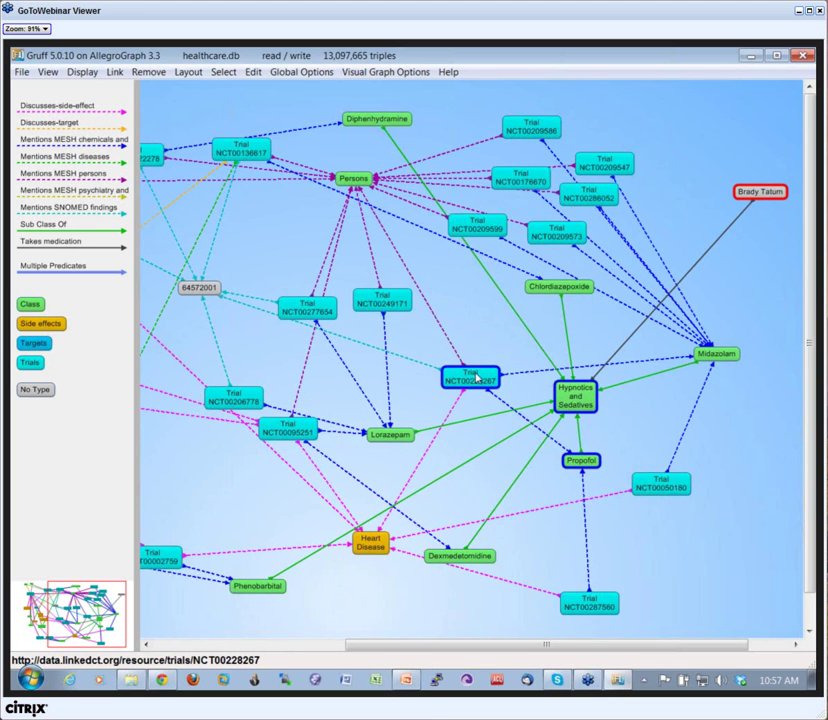
left_click(370, 540)
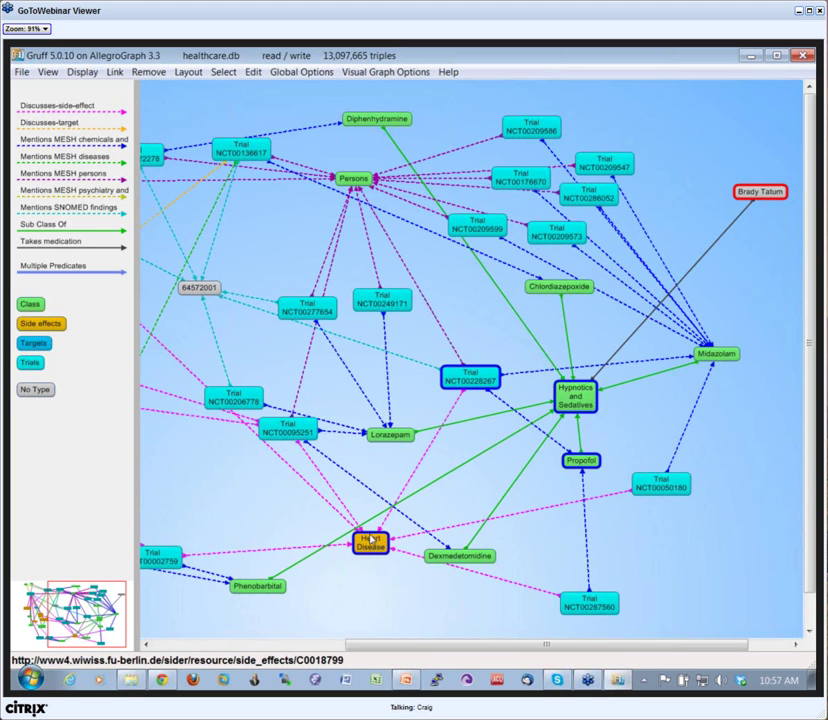
key("ctrl+q")
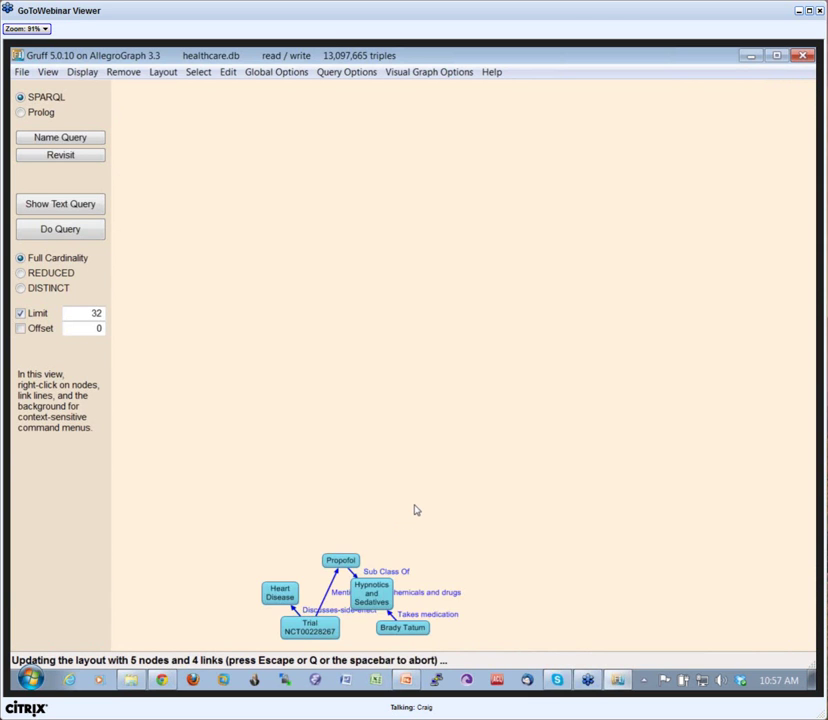
Step: Drag the trial, Heart Disease, Brady Tatum and Hypnotics and Sedatives query nodes apart
left_click_drag(432, 410, 350, 455)
left_click_drag(385, 372, 291, 322)
left_click_drag(499, 396, 578, 458)
left_click_drag(482, 363, 591, 379)
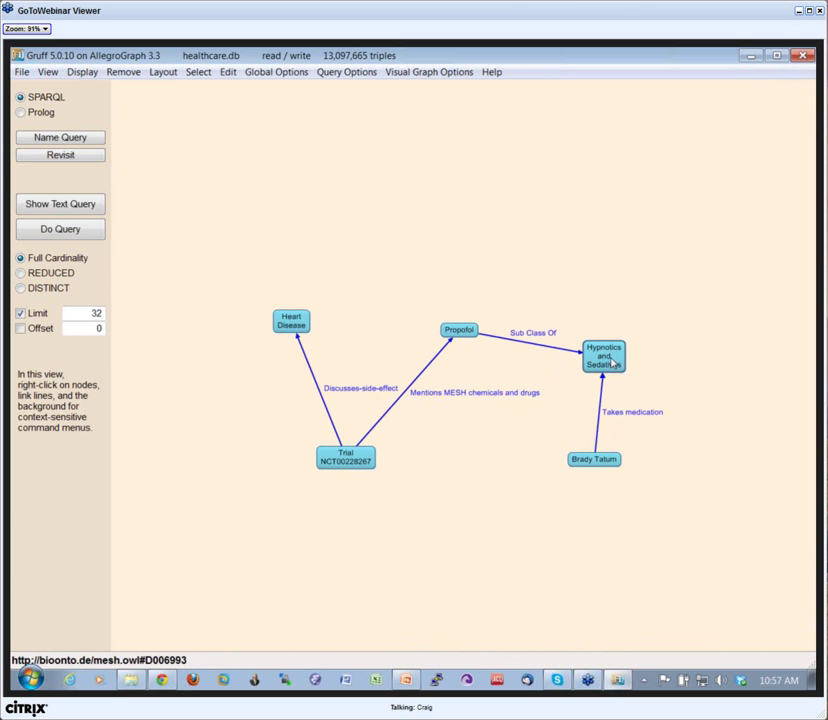
left_click_drag(612, 364, 611, 370)
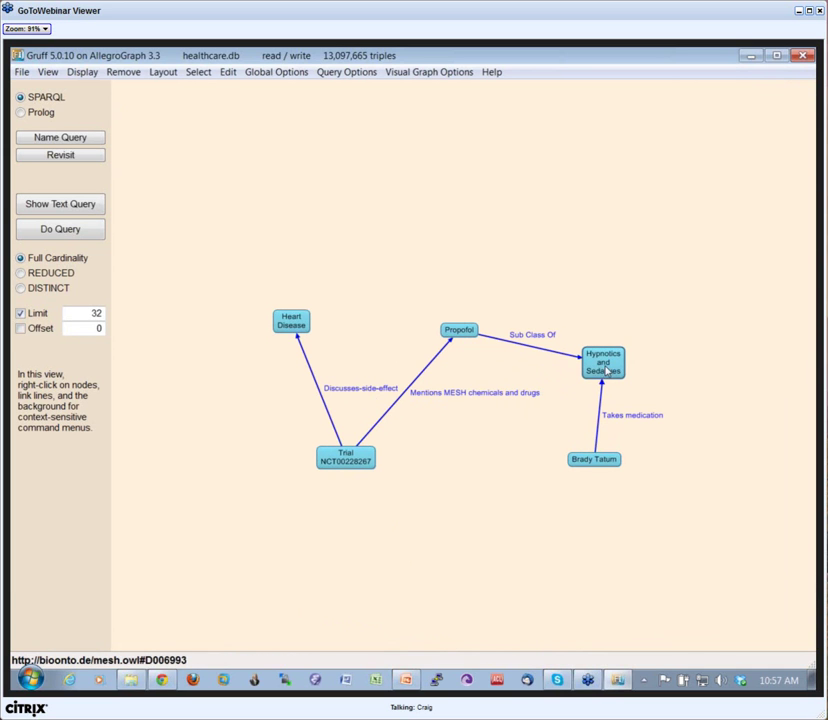
Step: Convert Propofol and the trial into variable nodes named drug and ct
right_click(462, 334)
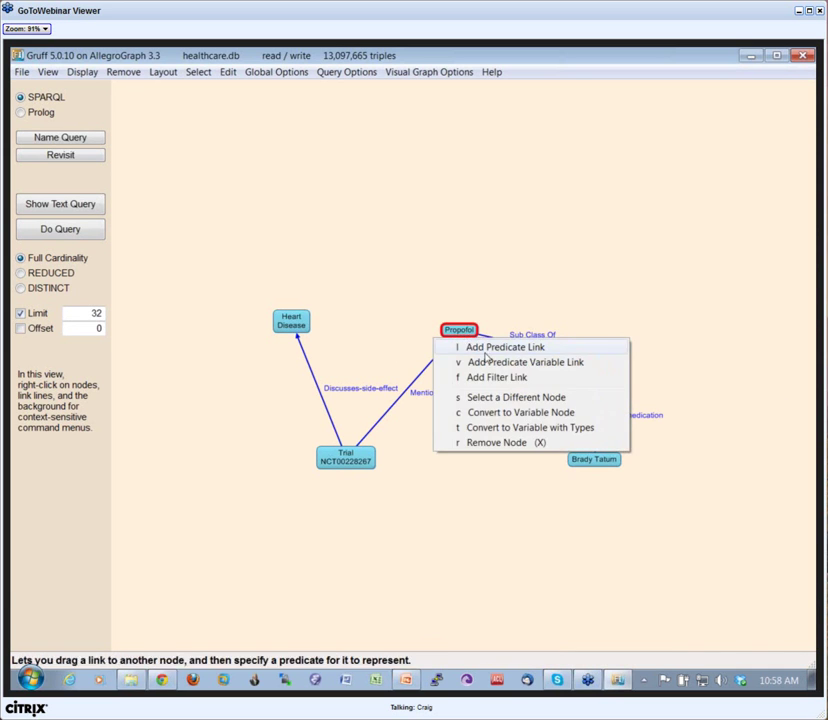
left_click(499, 414)
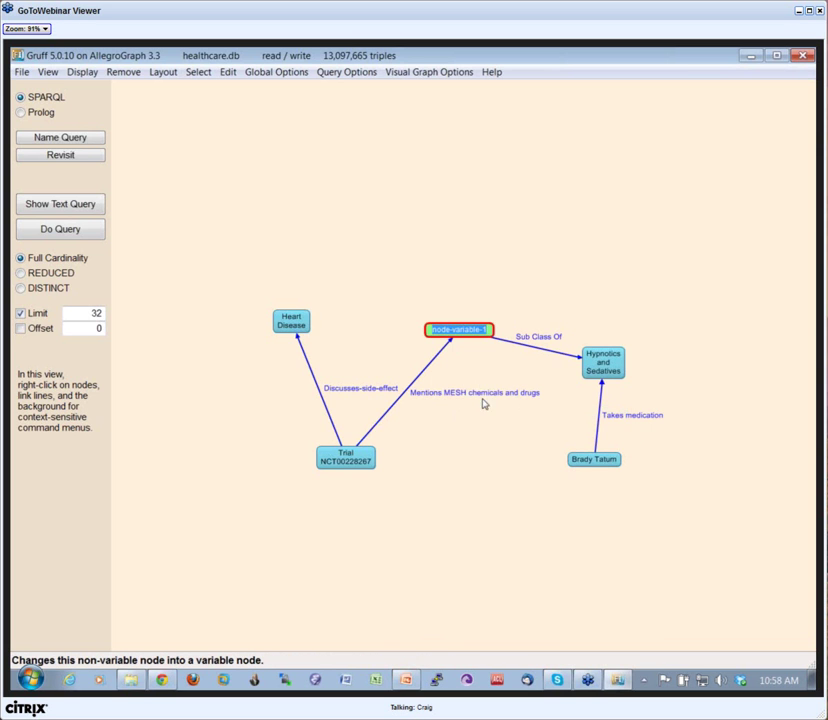
type("drug")
key("Return")
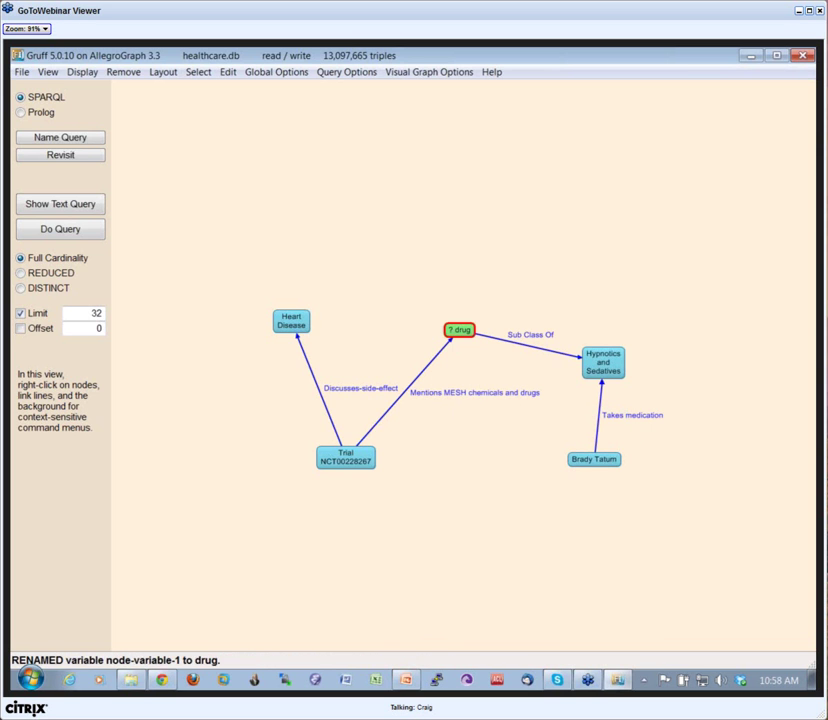
right_click(345, 466)
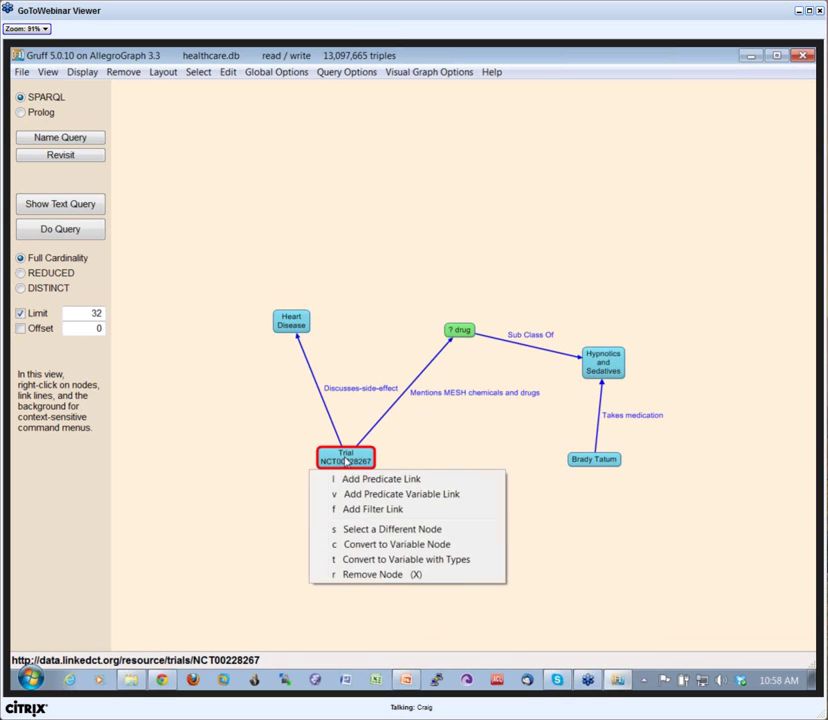
left_click(382, 545)
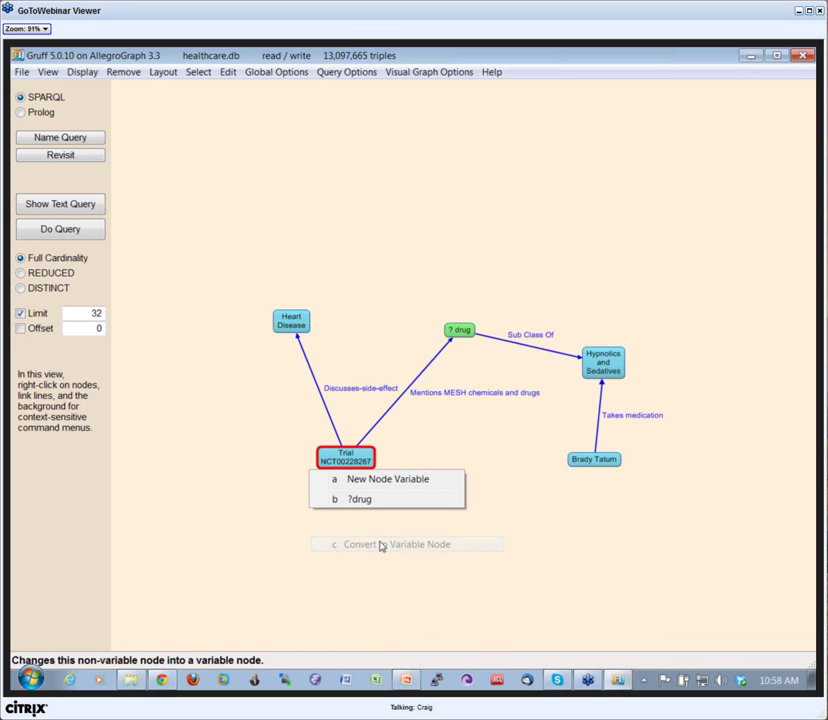
left_click(345, 478)
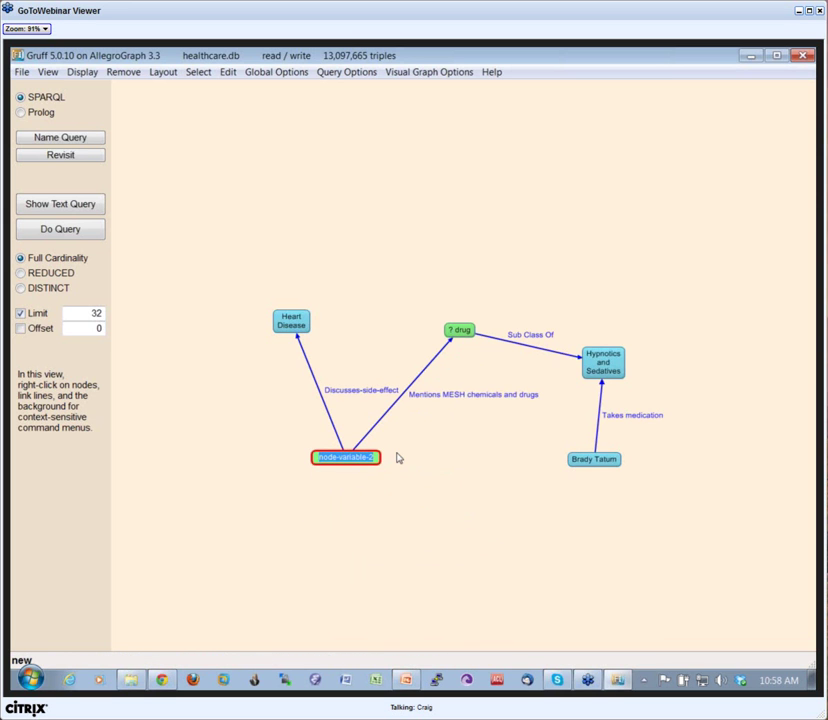
type("ct")
key("Return")
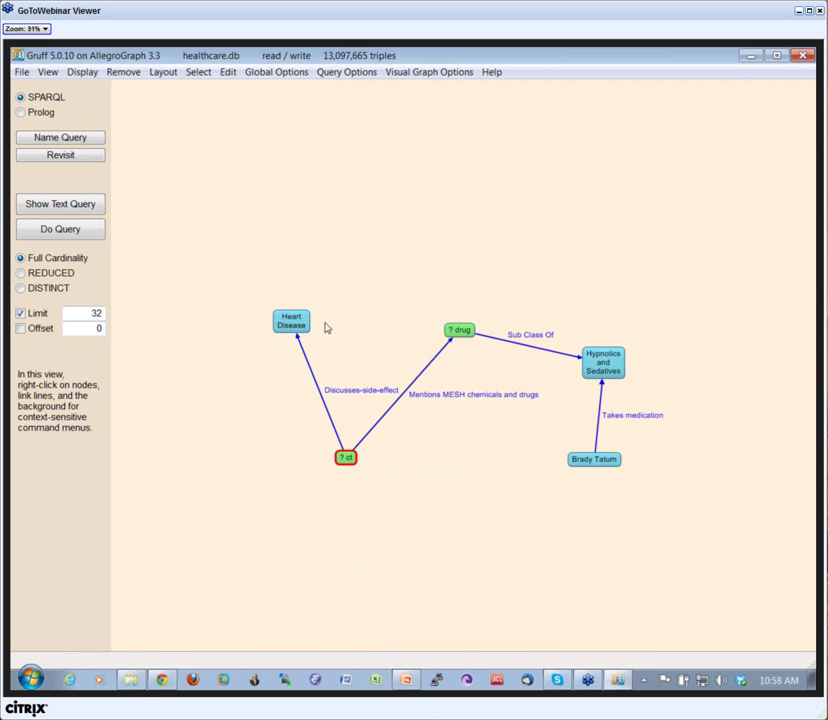
left_click_drag(289, 325, 259, 352)
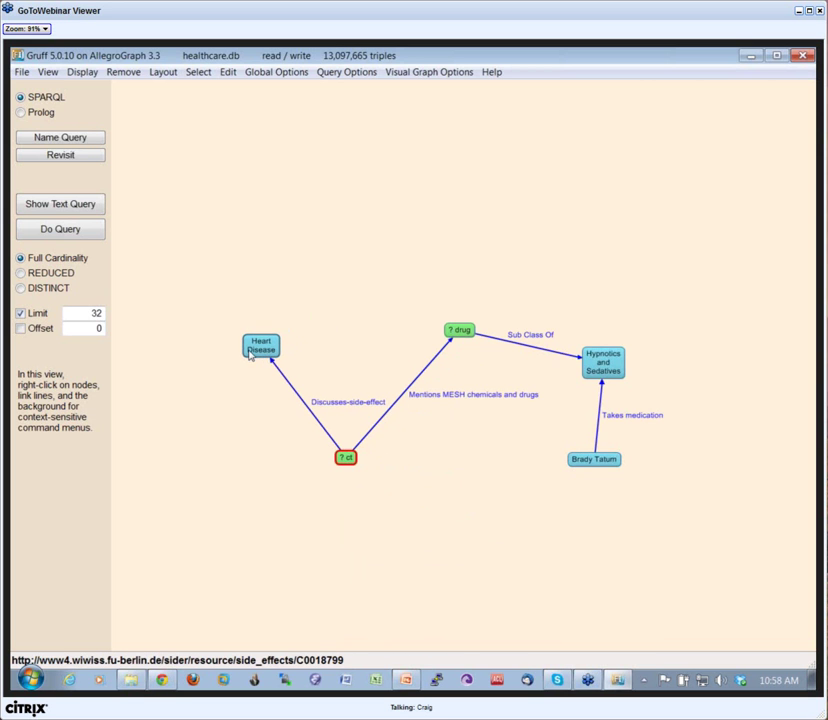
right_click(261, 348)
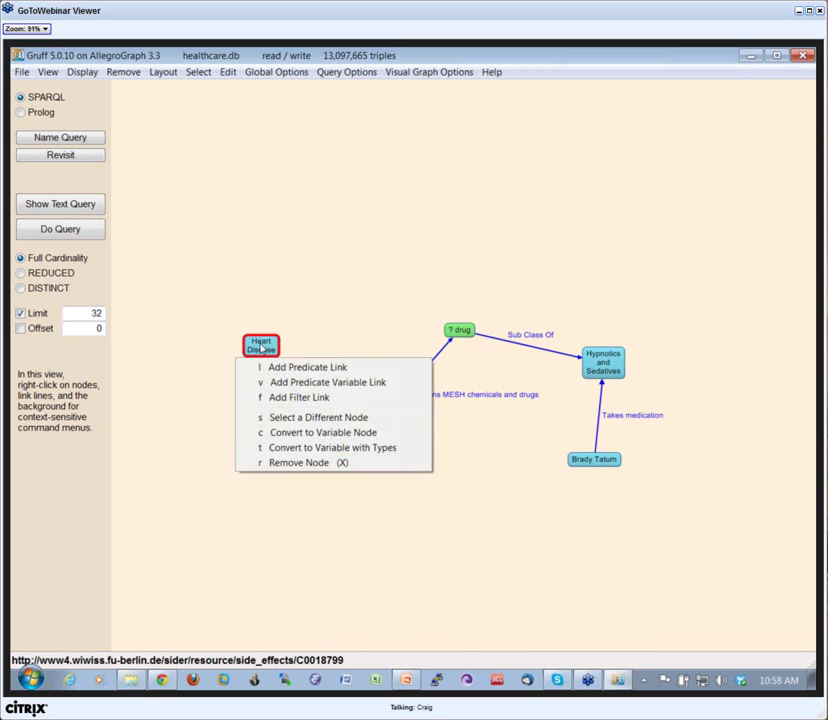
left_click(309, 440)
left_click(287, 368)
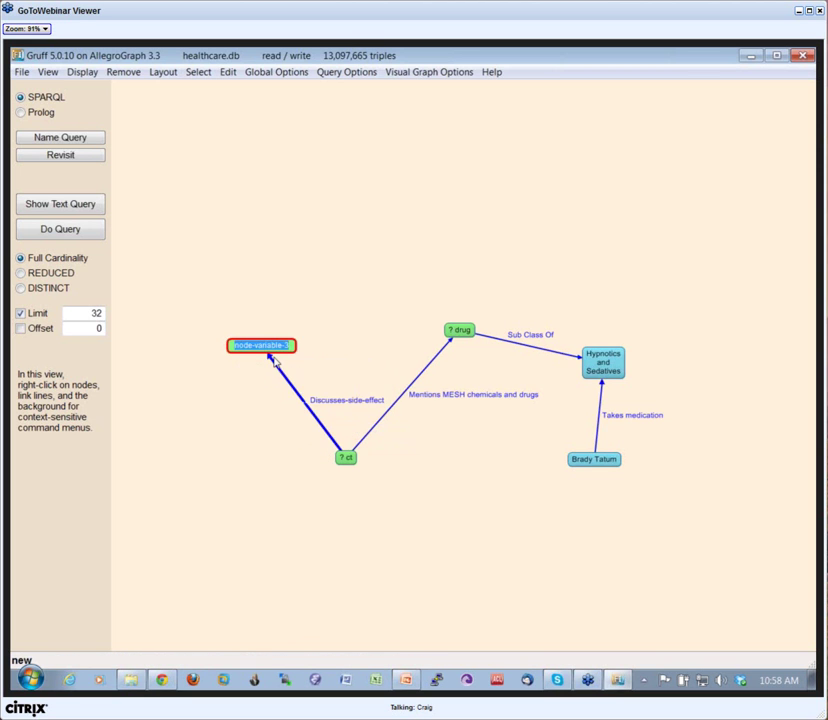
type("se")
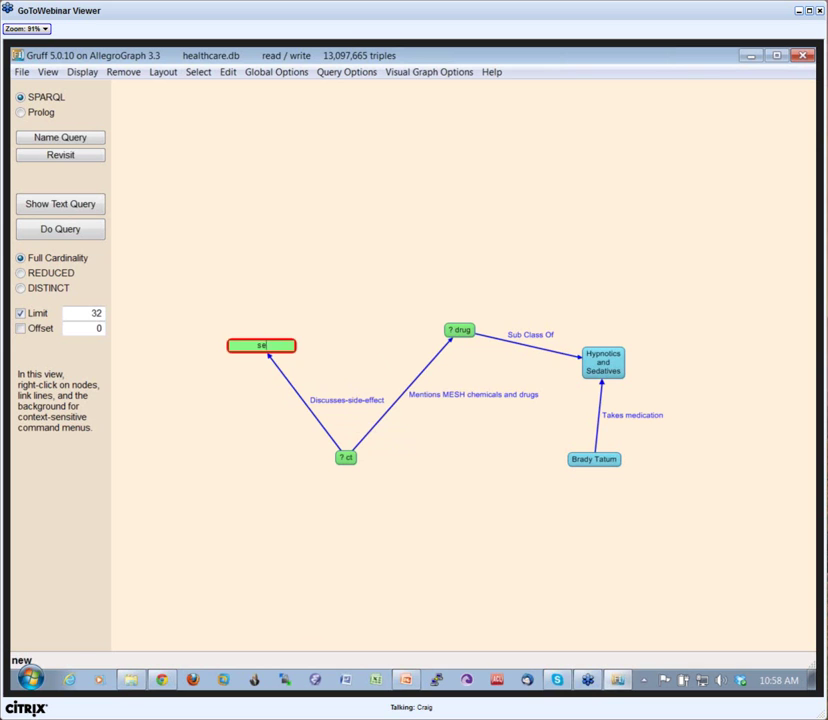
key("Return")
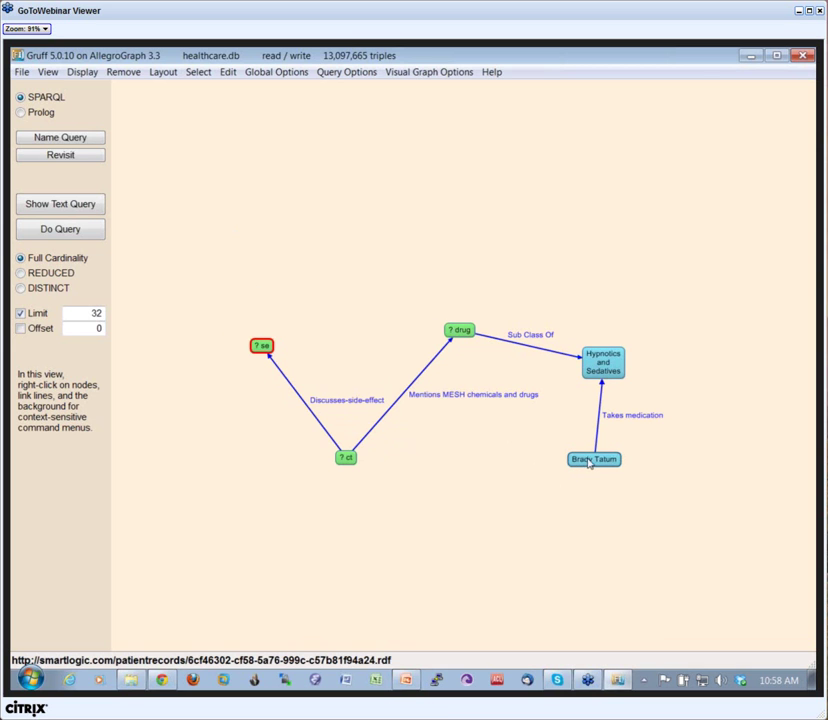
left_click_drag(591, 463, 607, 474)
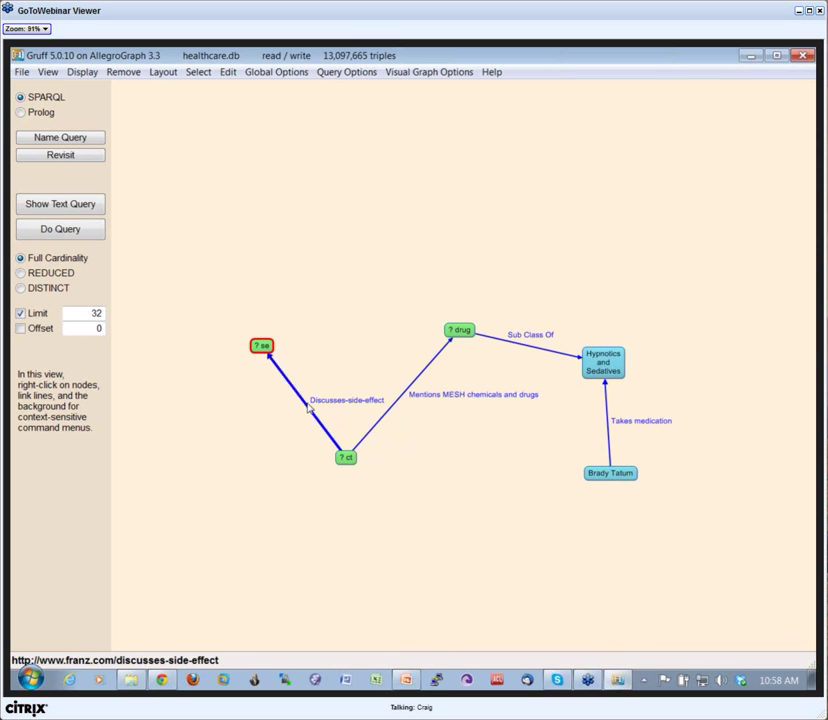
left_click(60, 229)
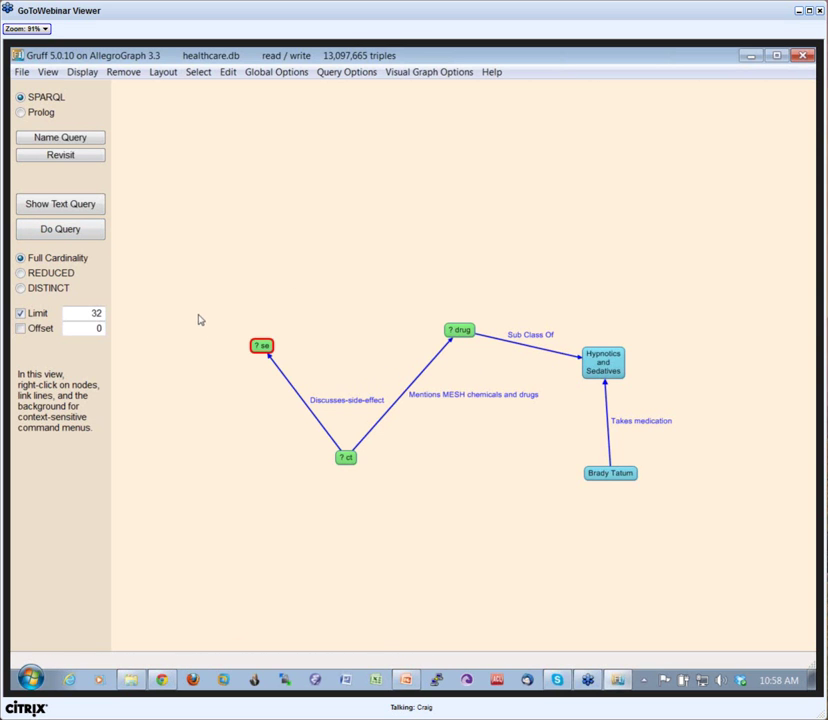
Step: Run the graphical query and review the generated SPARQL text
left_click(59, 232)
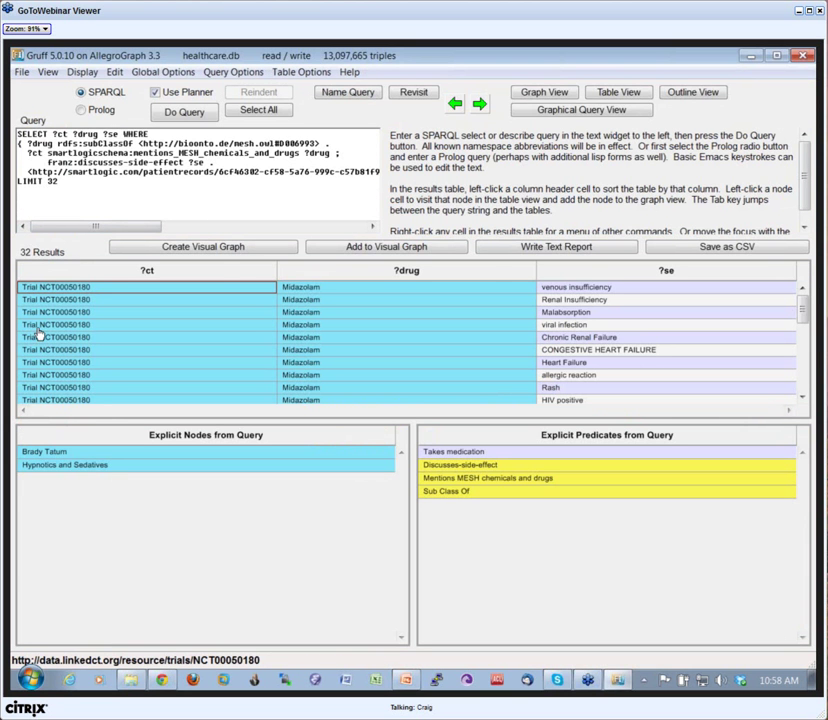
left_click_drag(57, 191, 17, 132)
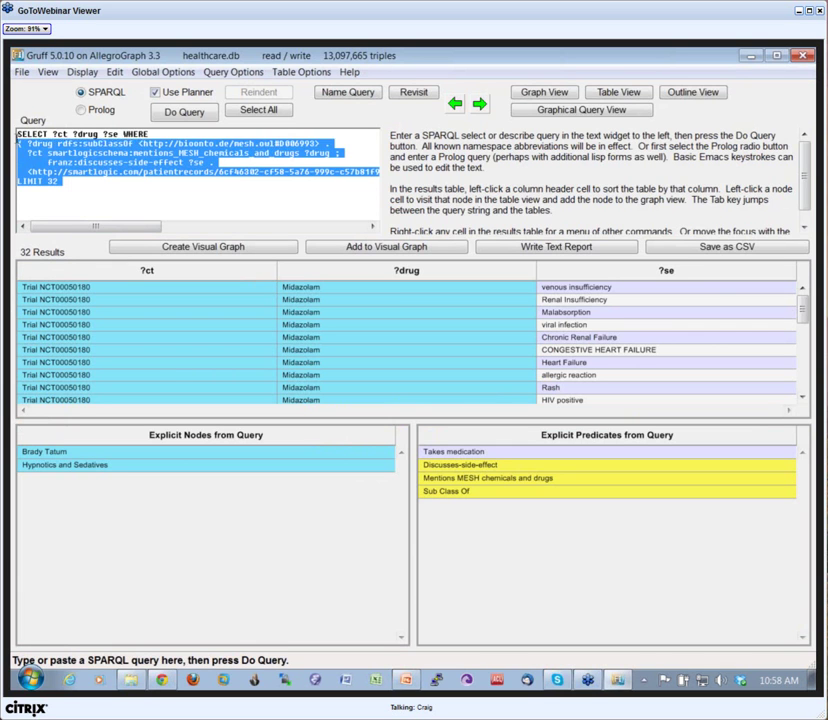
left_click(71, 185)
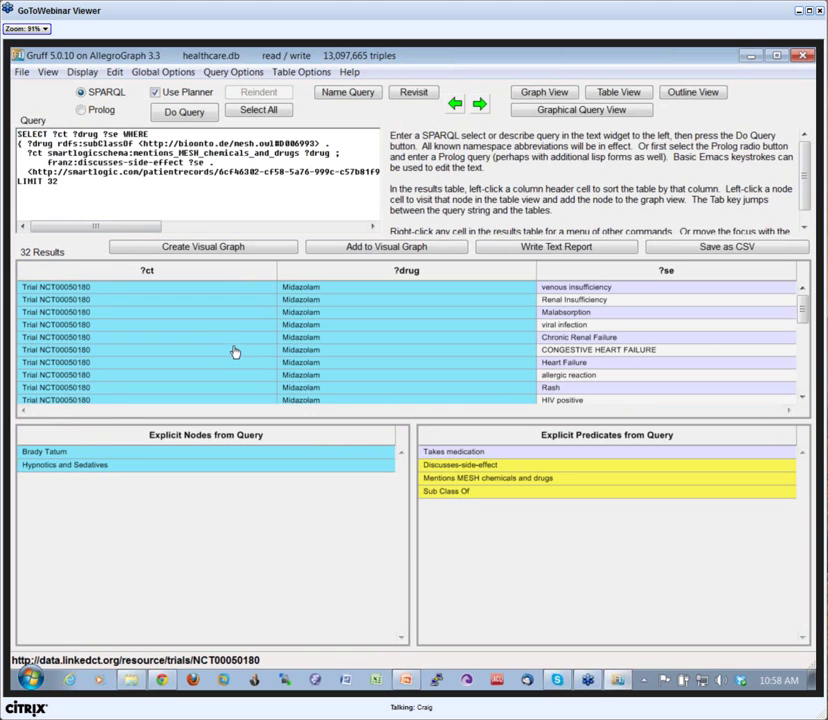
Step: Switch to Graph View and back to the query view, then rerun the query for 32 results
type("g")
left_click(288, 498)
key("g")
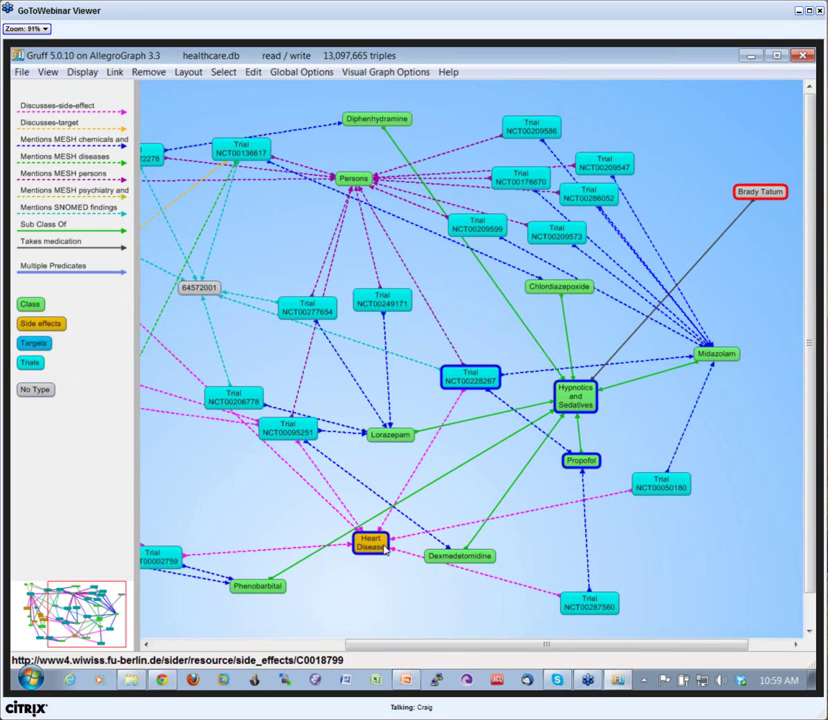
key("q")
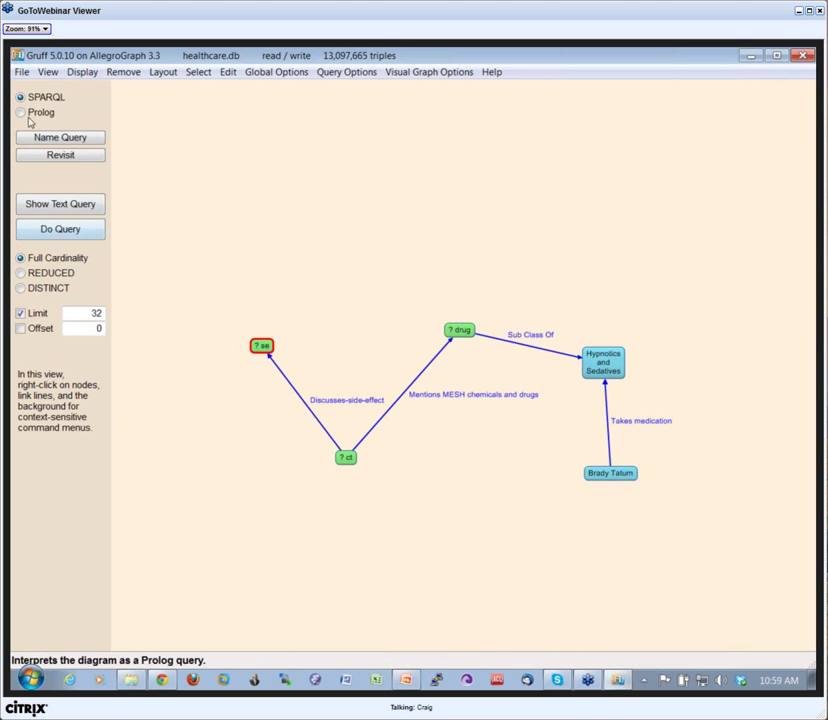
left_click(57, 230)
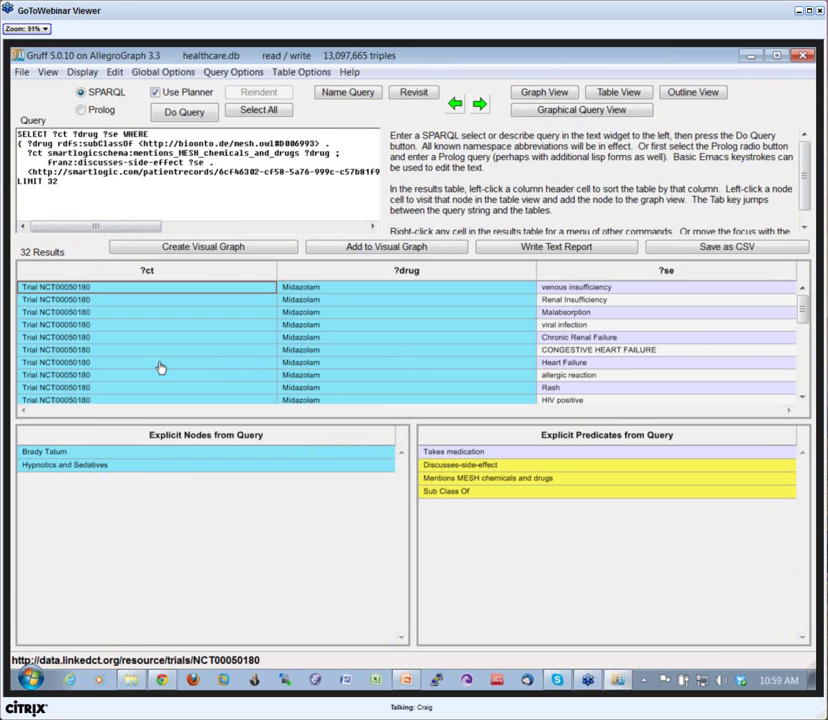
Step: Graph the 32 results, reposition trial NCT00050180 and the contraceptive methods node, then return to Query View
left_click(250, 248)
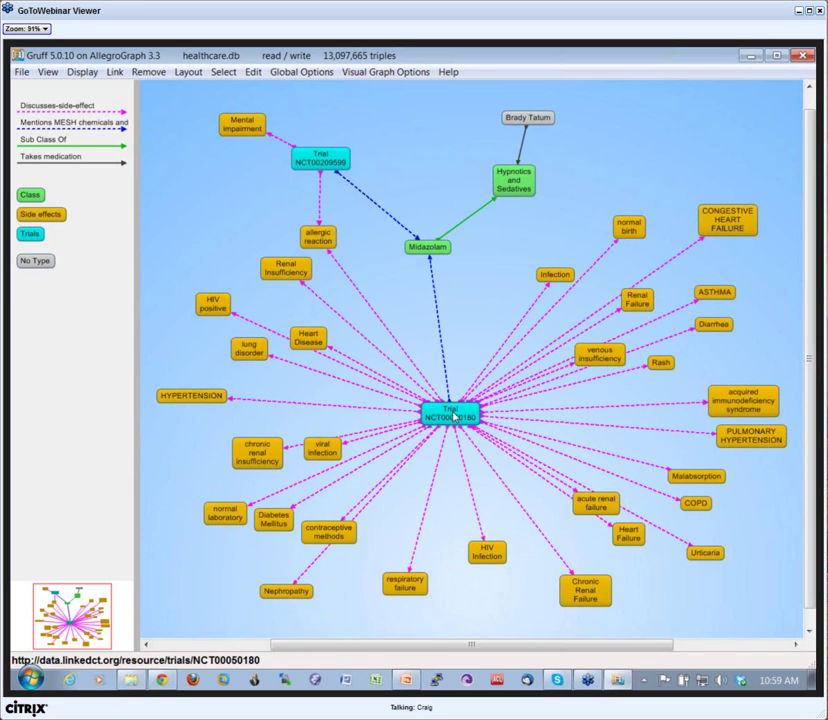
left_click_drag(458, 407, 472, 370)
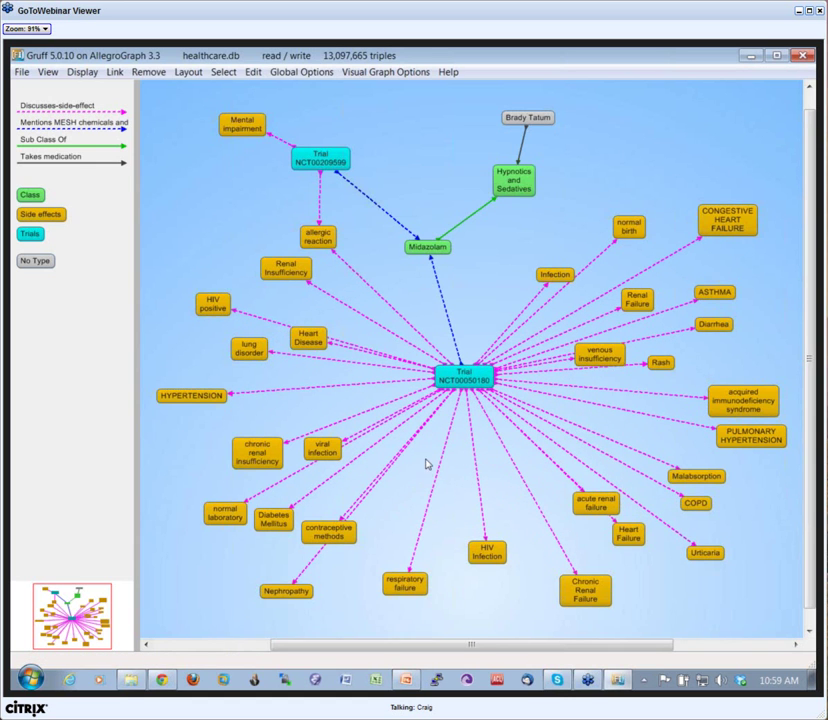
left_click_drag(325, 527, 380, 532)
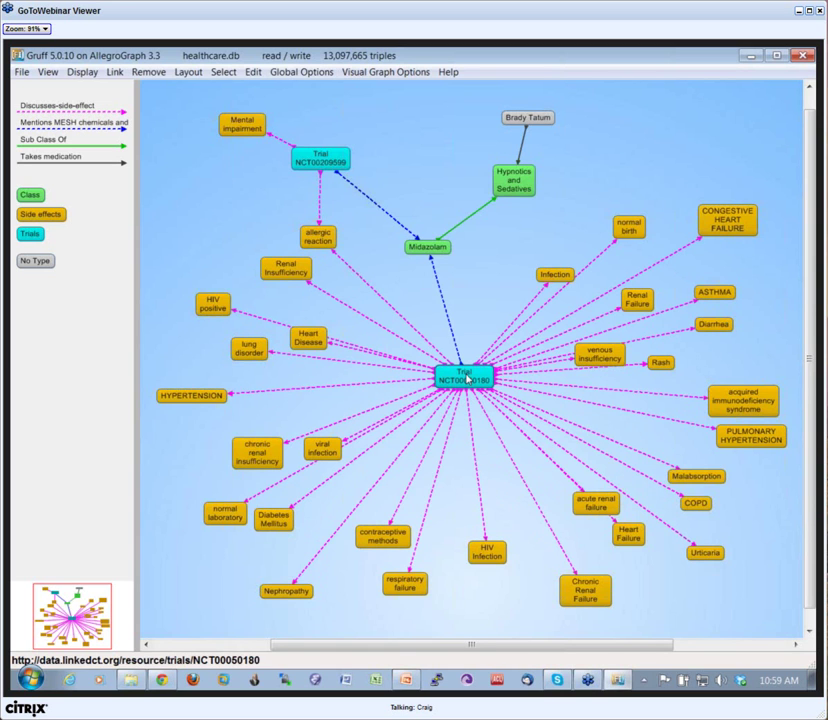
left_click_drag(467, 377, 465, 366)
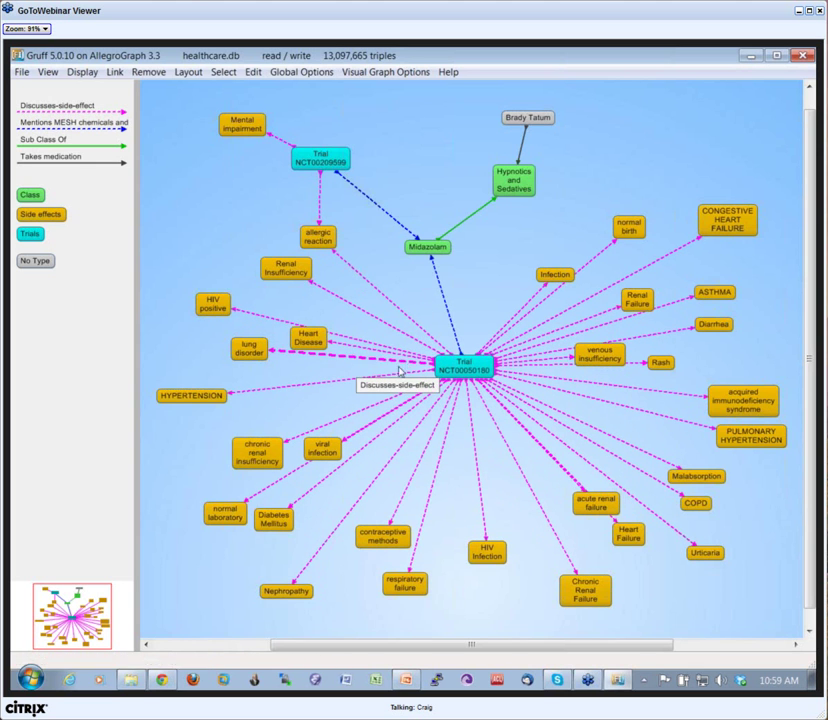
key("ctrl+q")
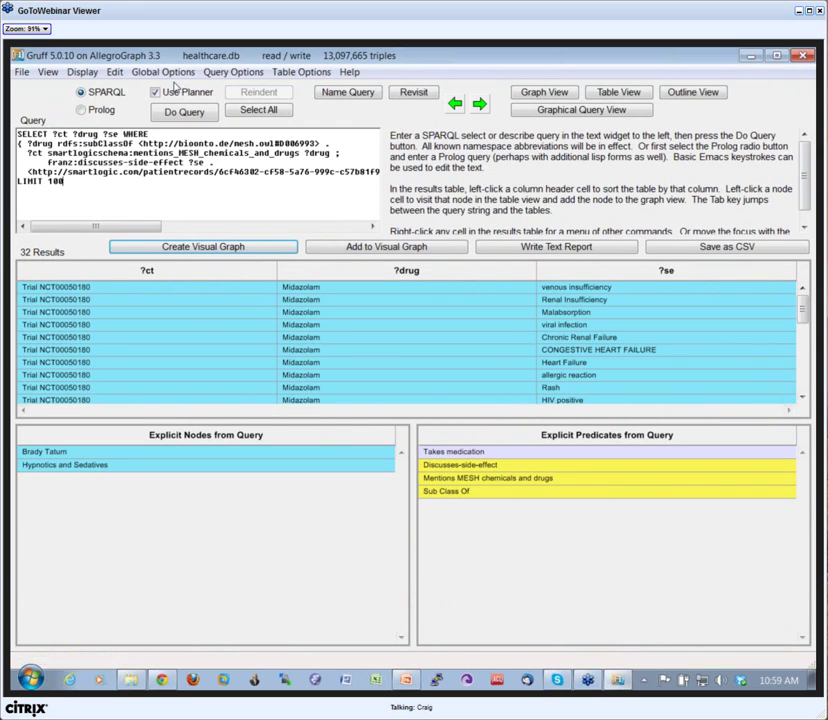
Step: Rerun the LIMIT 100 query and graph it, tidying HYPERTENSION and panning to trial NCT00164112
left_click(185, 113)
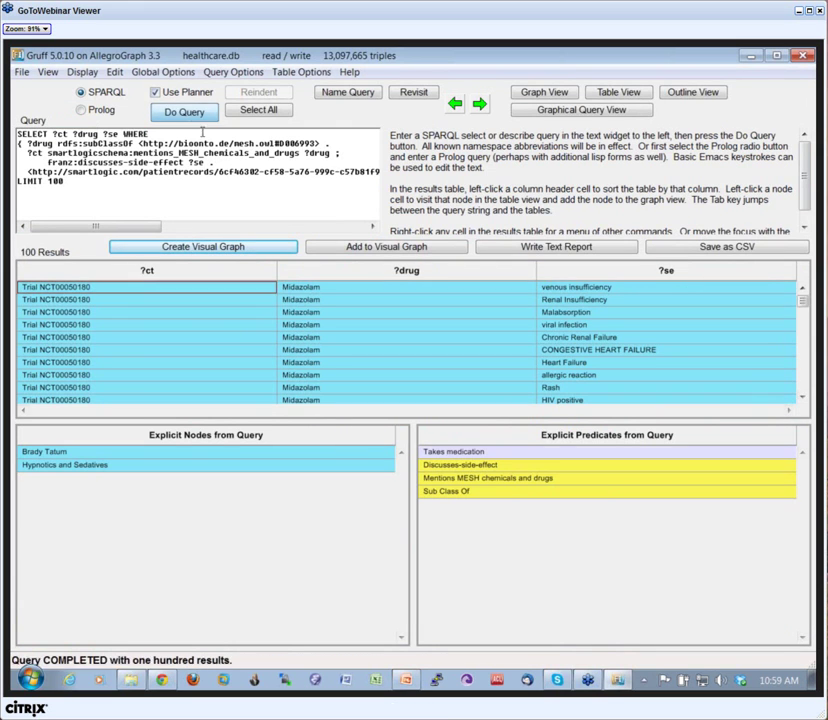
left_click(272, 247)
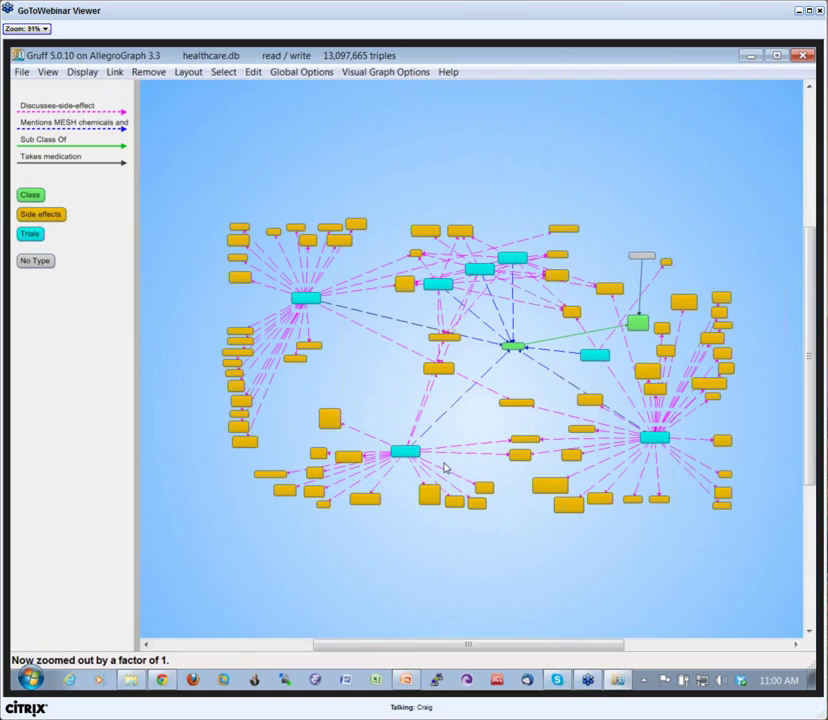
scroll(446, 467, "up", 2)
left_click_drag(488, 474, 362, 452)
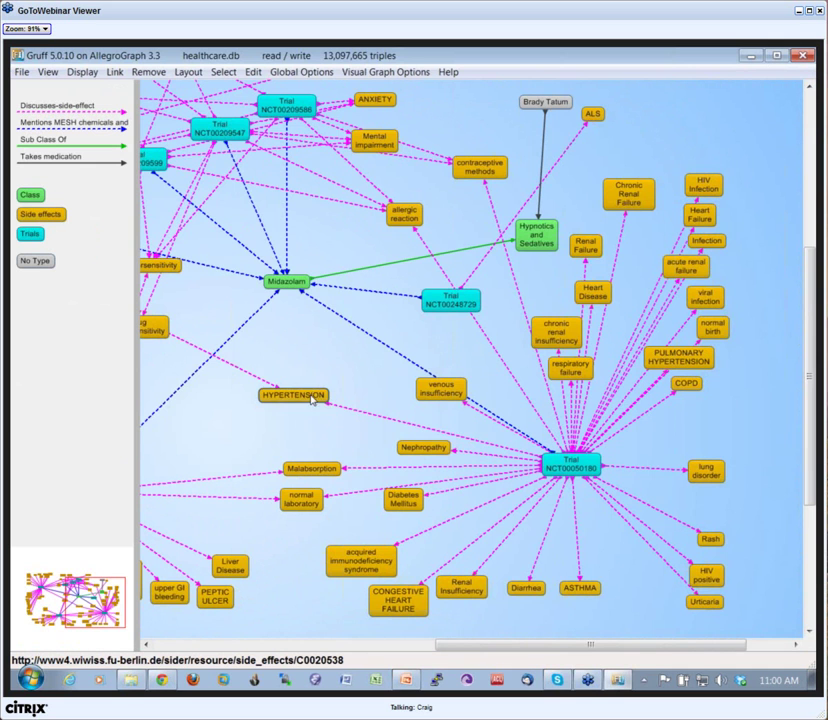
left_click_drag(313, 398, 307, 397)
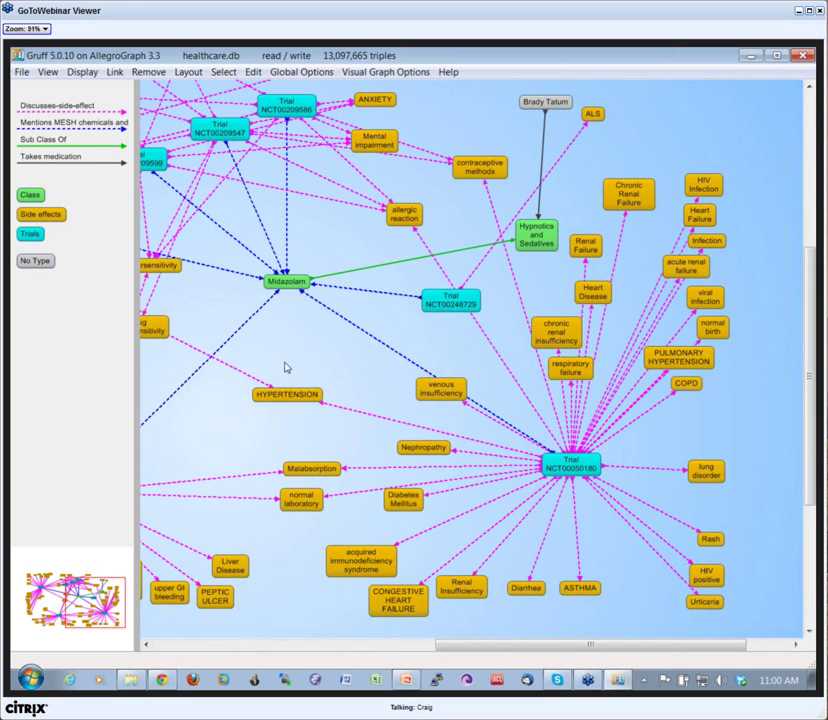
left_click_drag(285, 368, 371, 378)
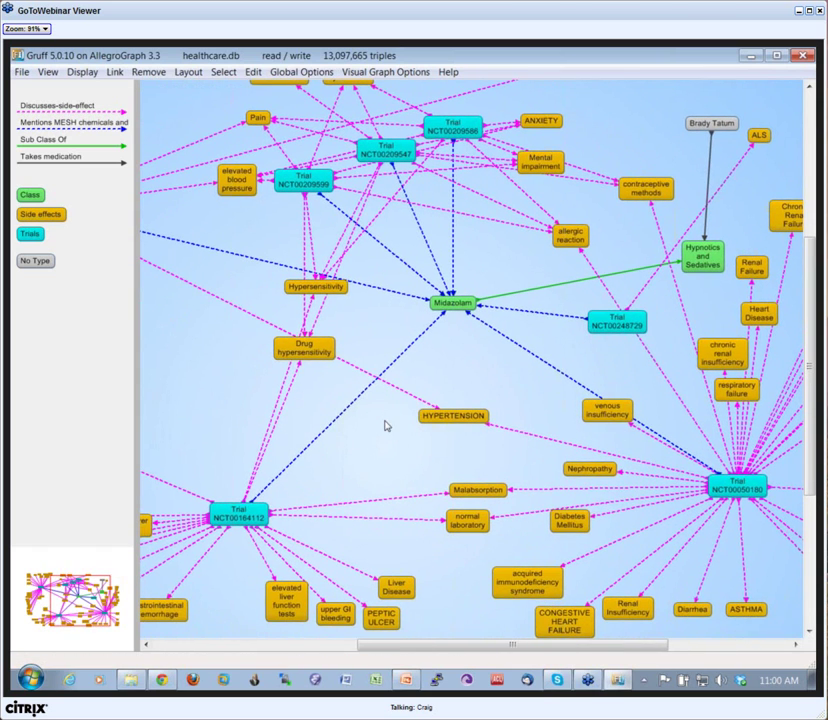